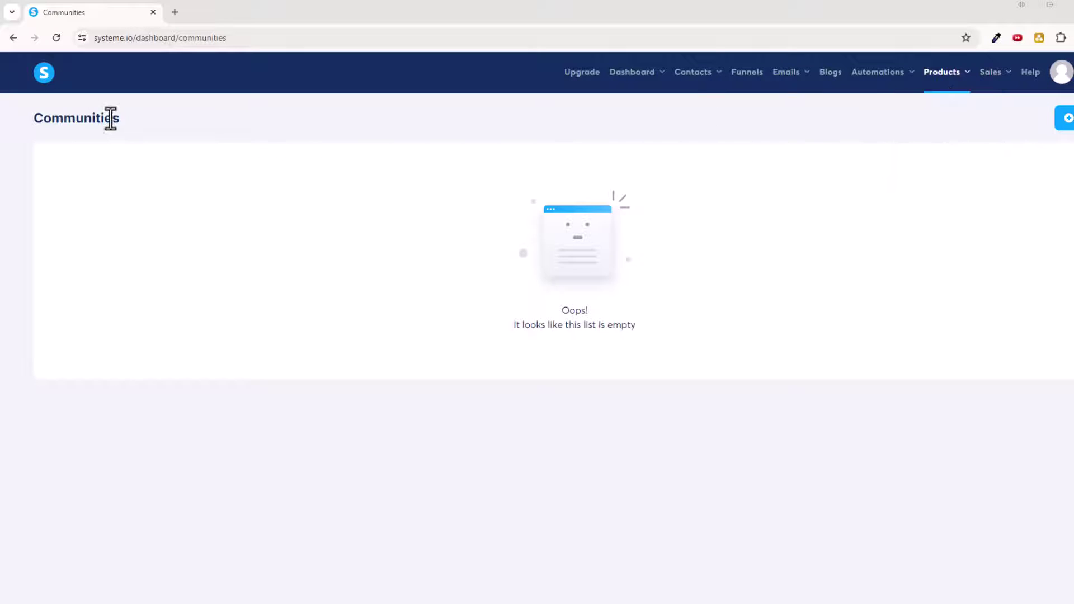
# Create community 'Test Community' on impulsebuys4u.systeme.io with path impulsebuy4u-hangout and save it.
pyautogui.moveTo(940, 87)
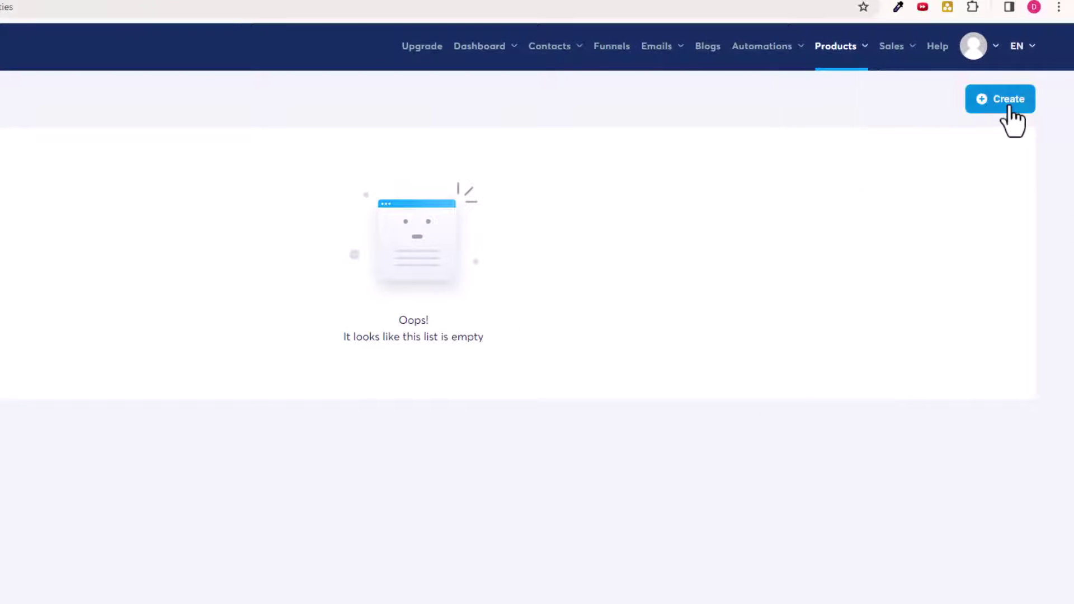
pyautogui.click(1010, 110)
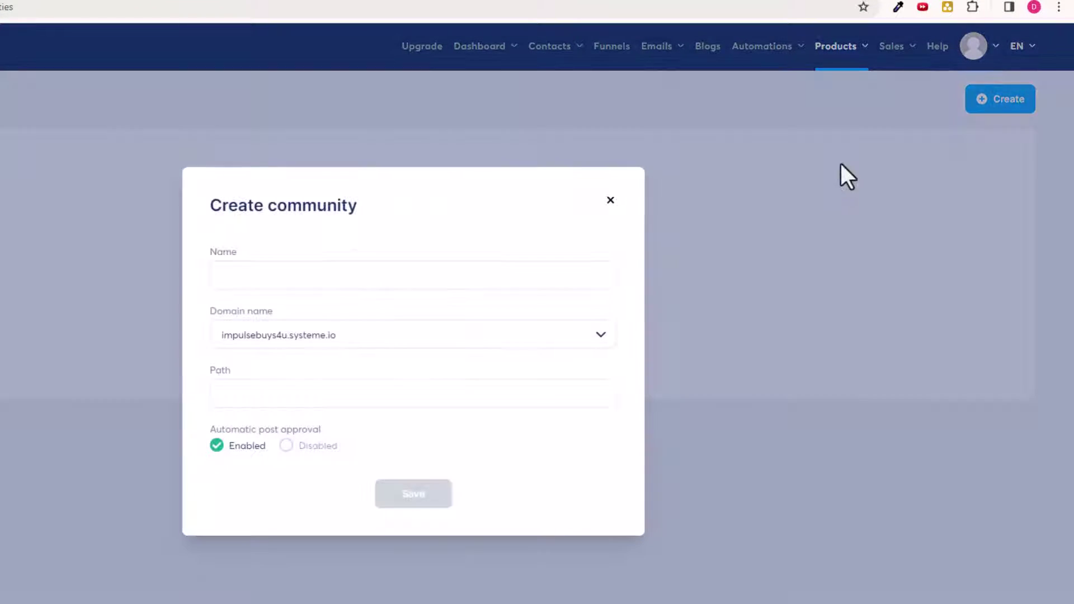
pyautogui.click(441, 274)
pyautogui.write('Test')
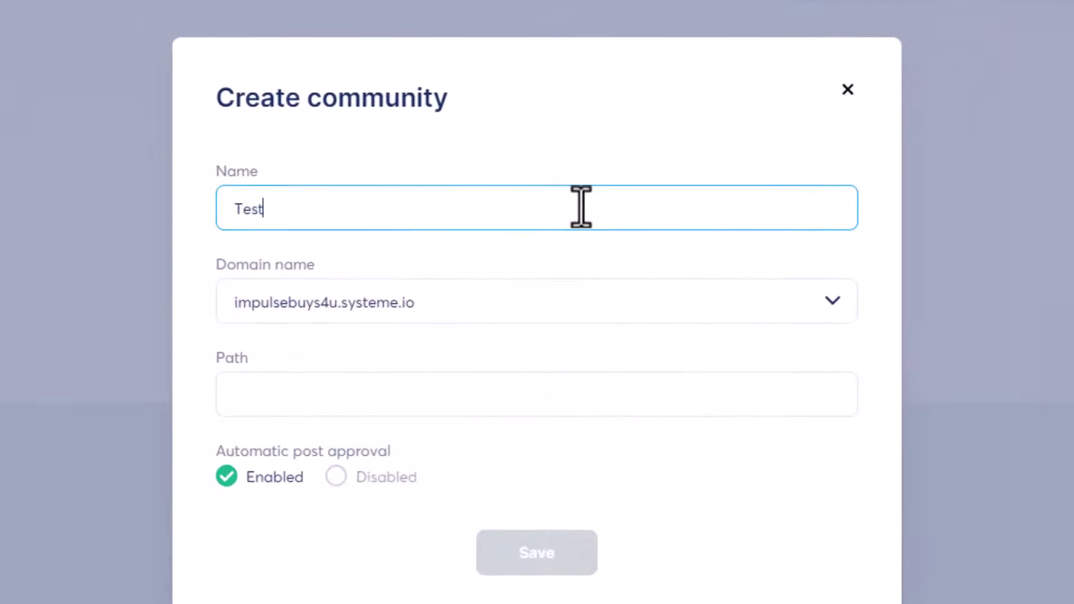
pyautogui.write(' Commu')
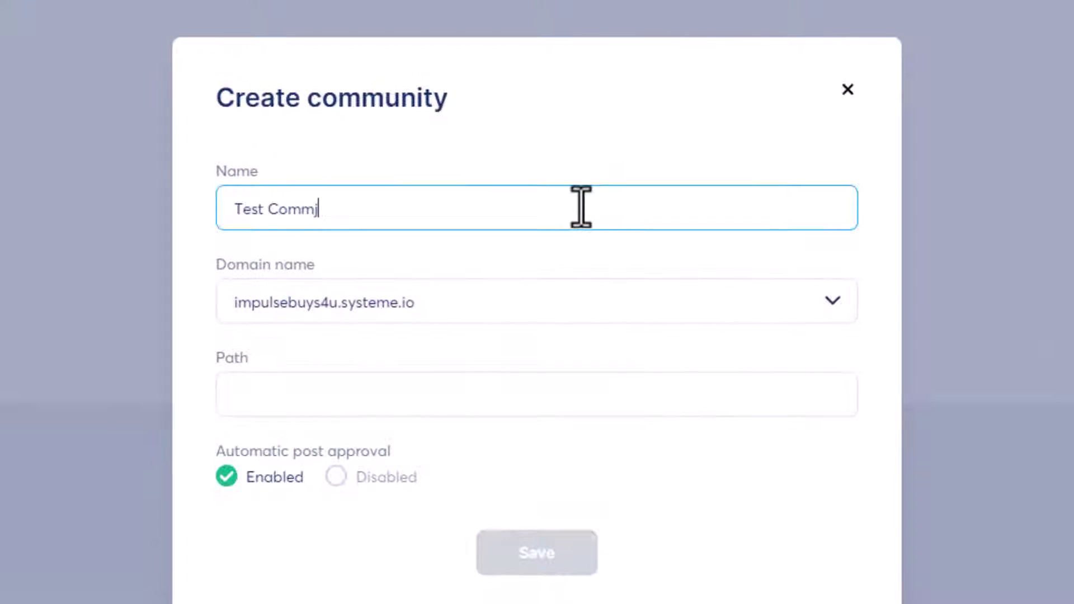
pyautogui.write('nity')
pyautogui.press('Tab')
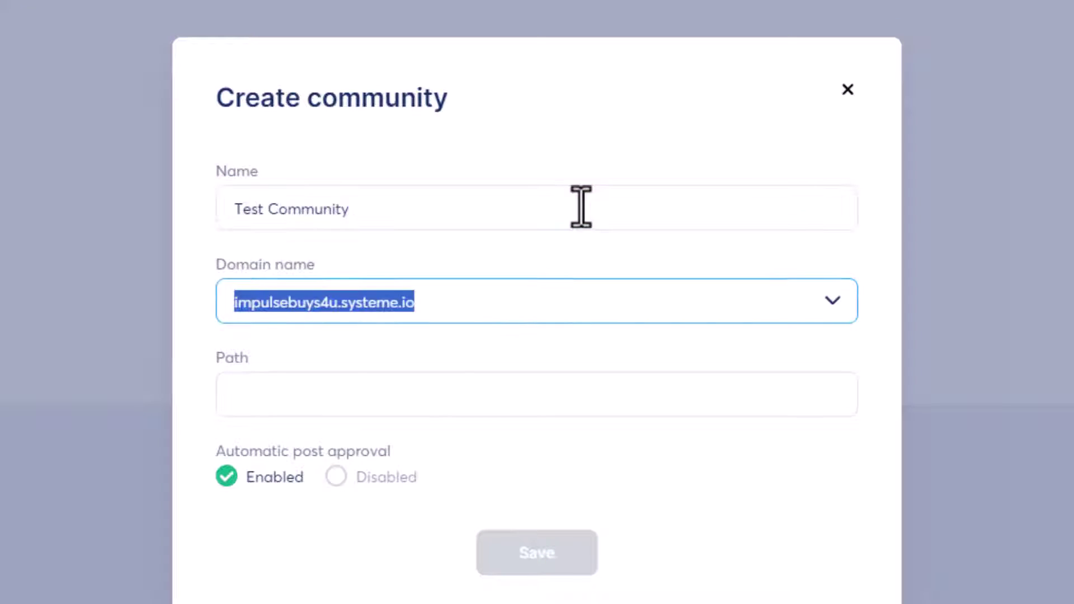
pyautogui.press('Tab')
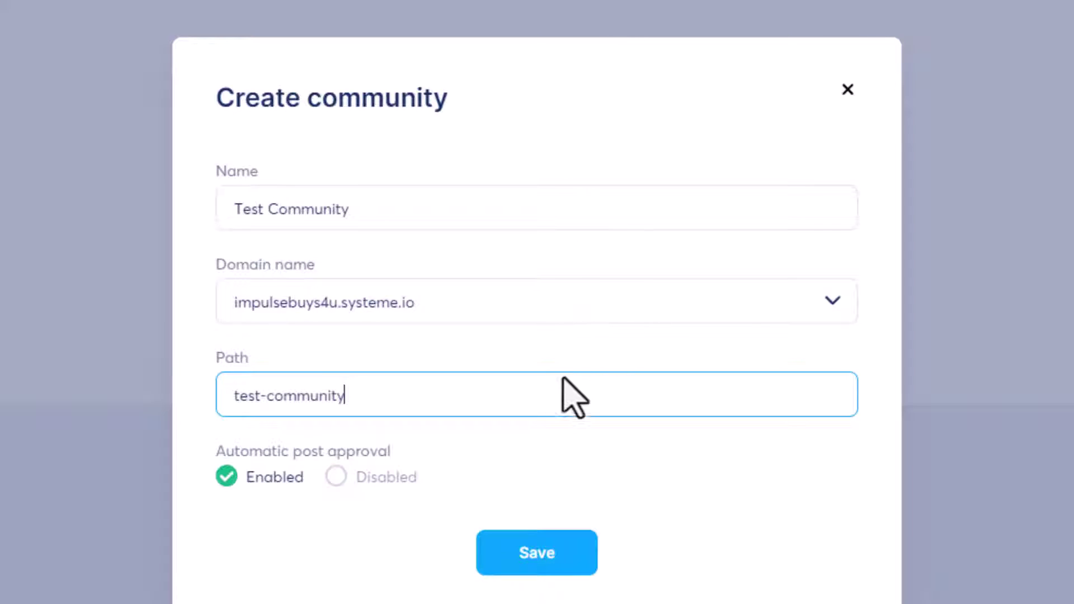
pyautogui.moveTo(412, 404); pyautogui.dragTo(192, 414)
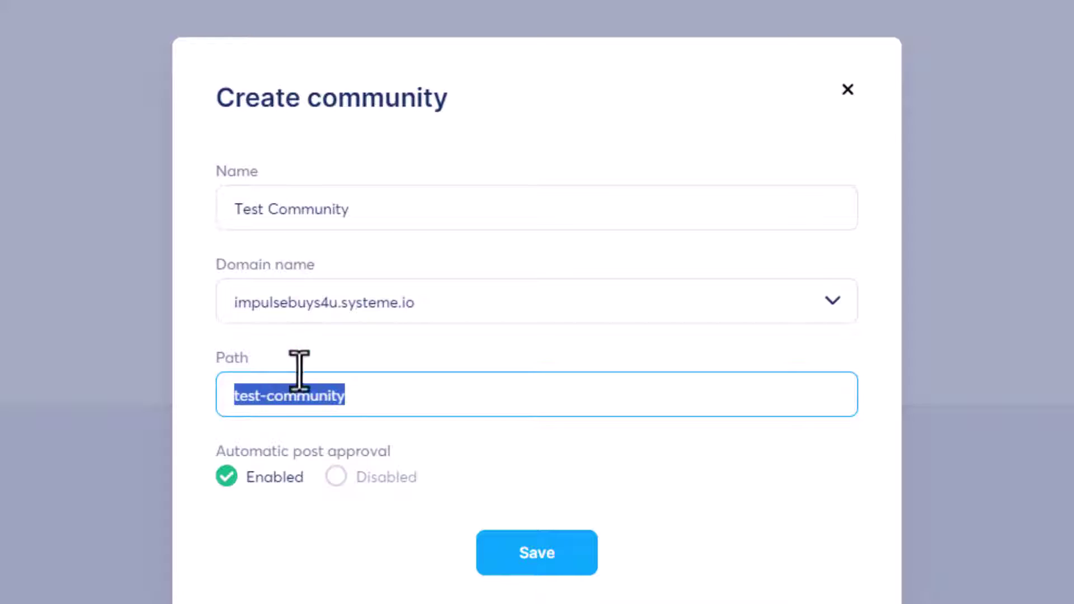
pyautogui.write('impus')
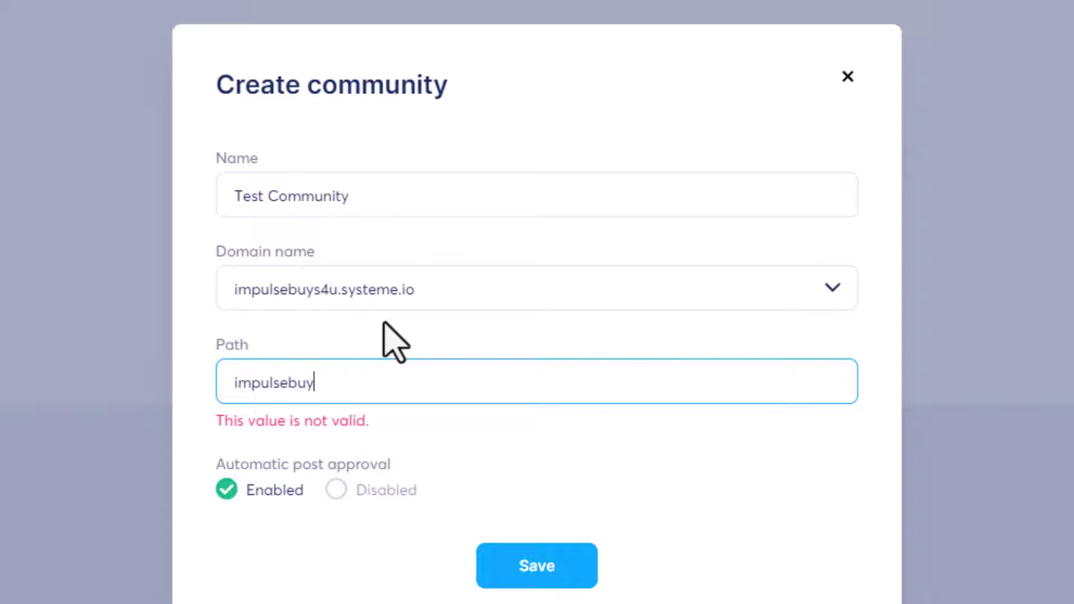
pyautogui.write('sebuy4u-hangout')
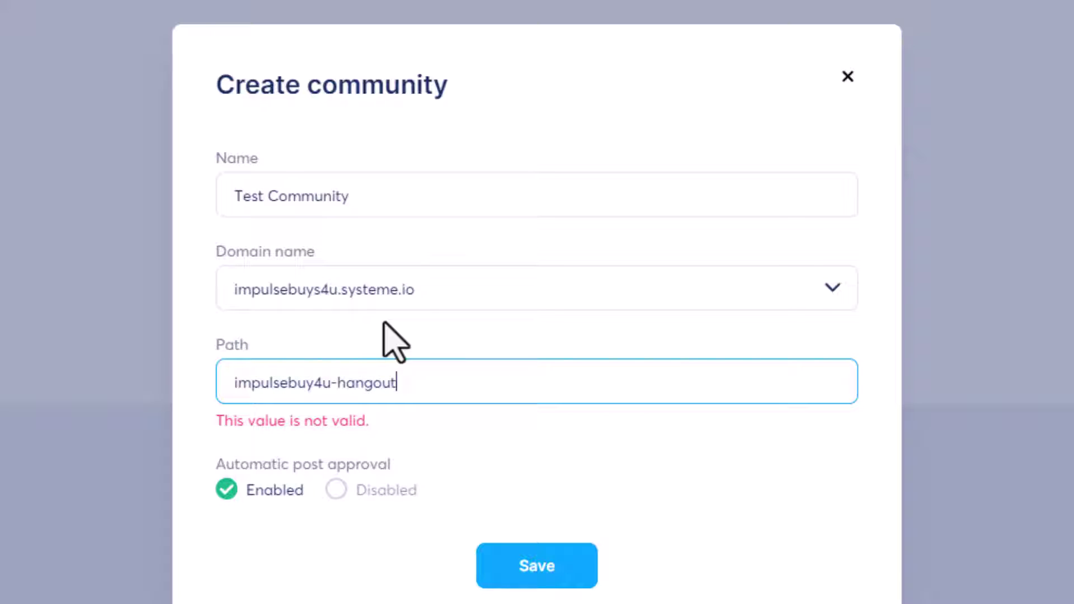
pyautogui.click(550, 573)
pyautogui.click(556, 575)
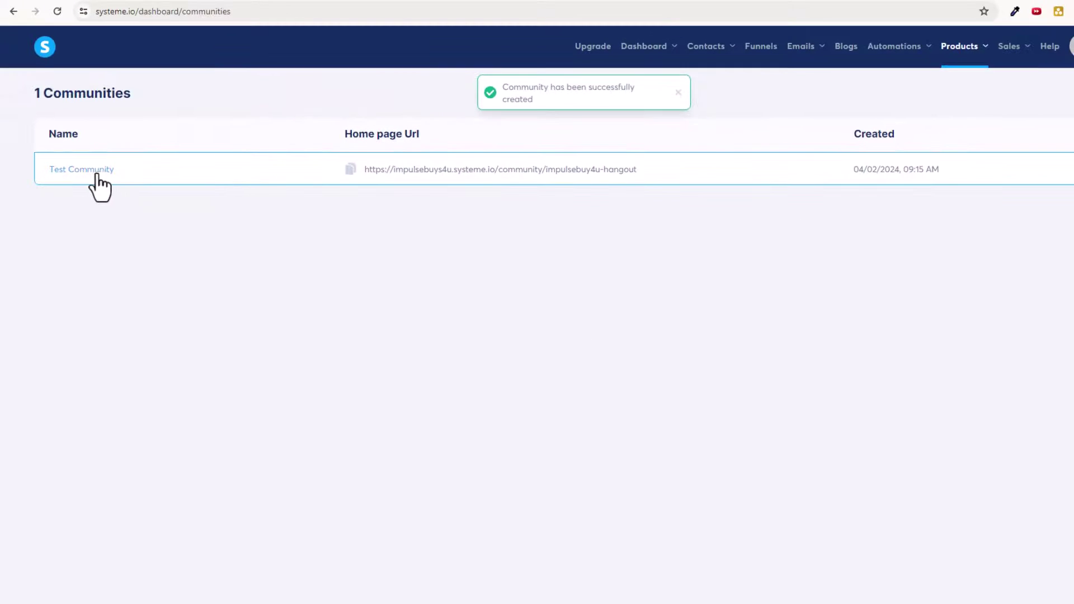
pyautogui.rightClick(96, 176)
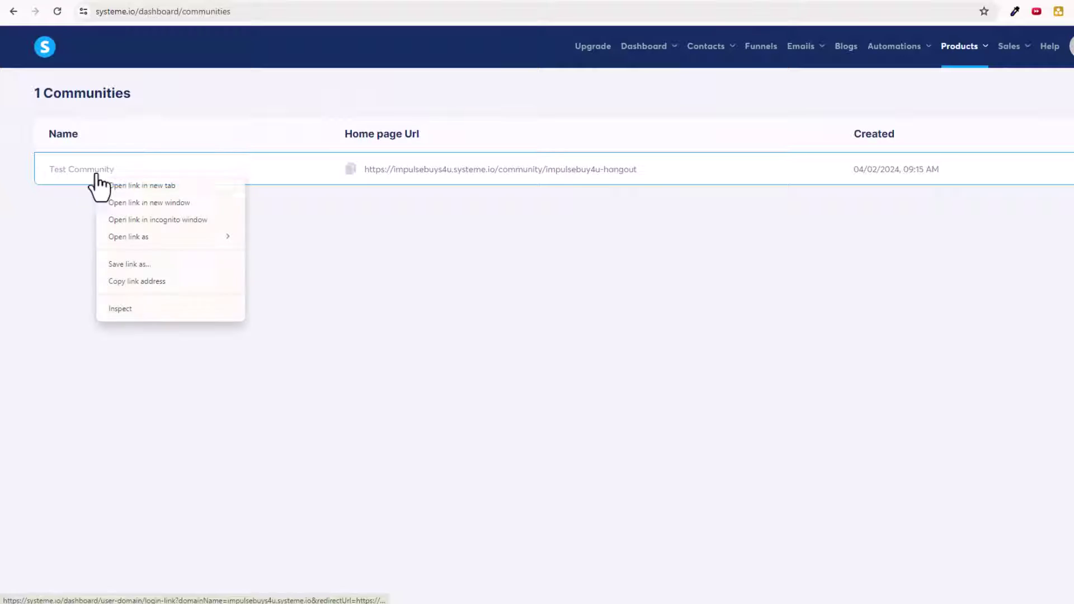
pyautogui.click(137, 182)
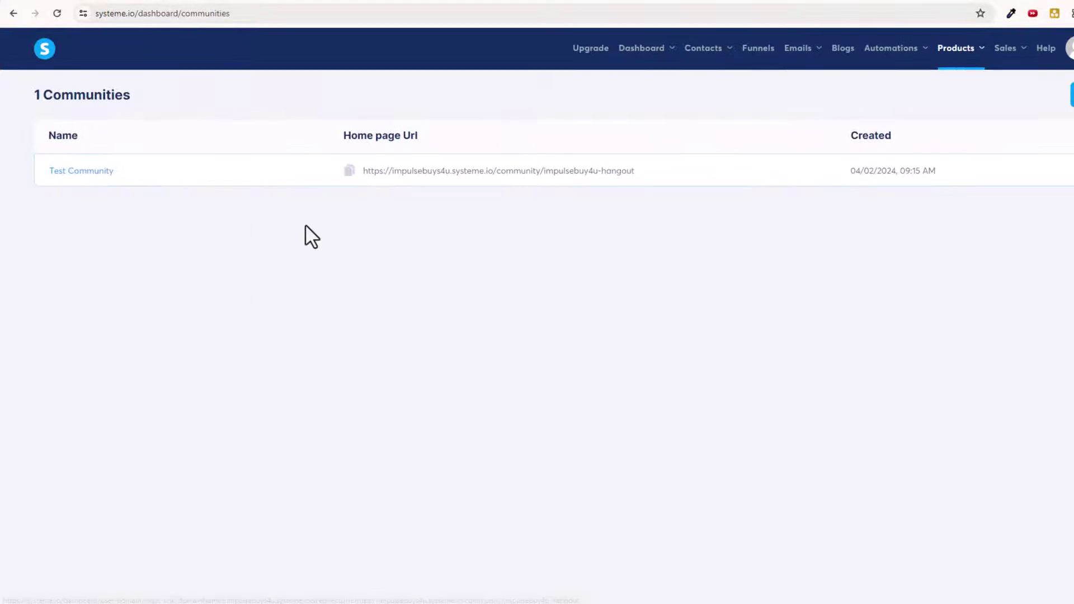
pyautogui.click(262, 16)
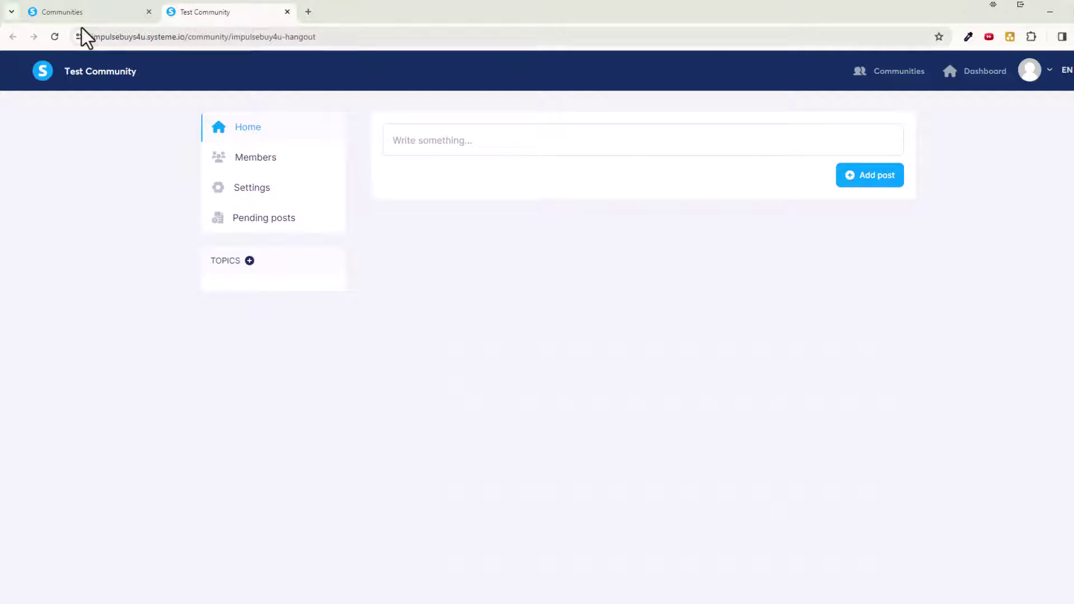
pyautogui.click(84, 12)
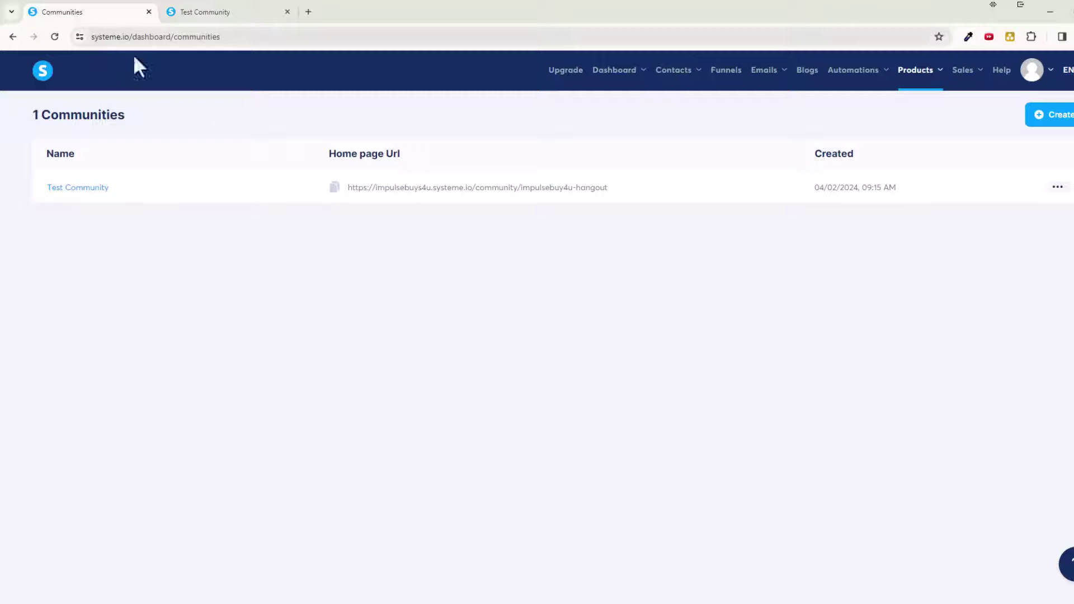
pyautogui.click(287, 12)
# Go to Funnels, open Test Funnel and edit its Squeeze page.
pyautogui.click(727, 71)
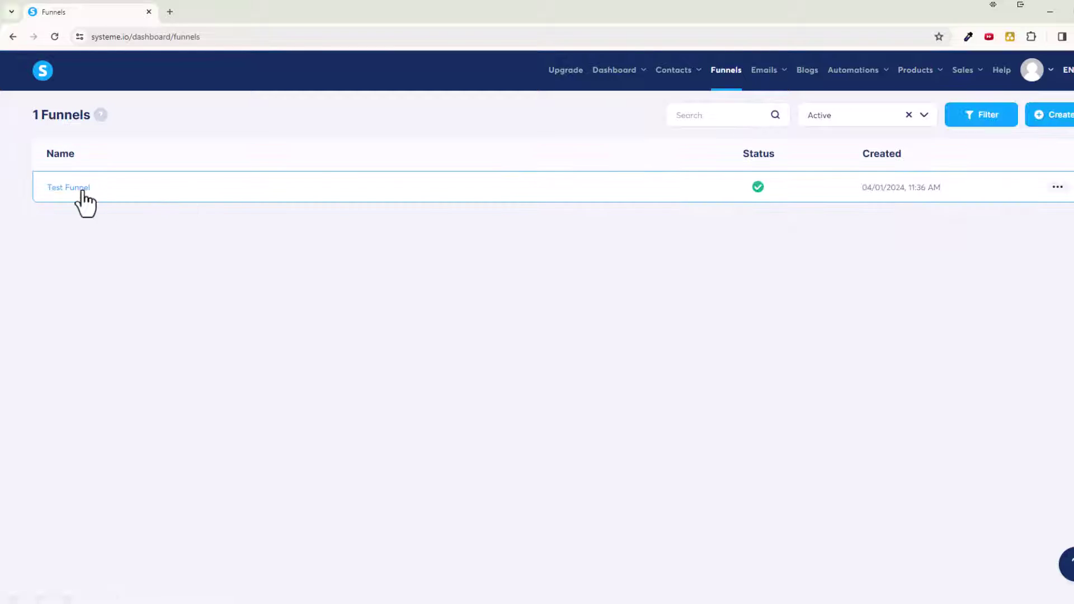
pyautogui.click(82, 195)
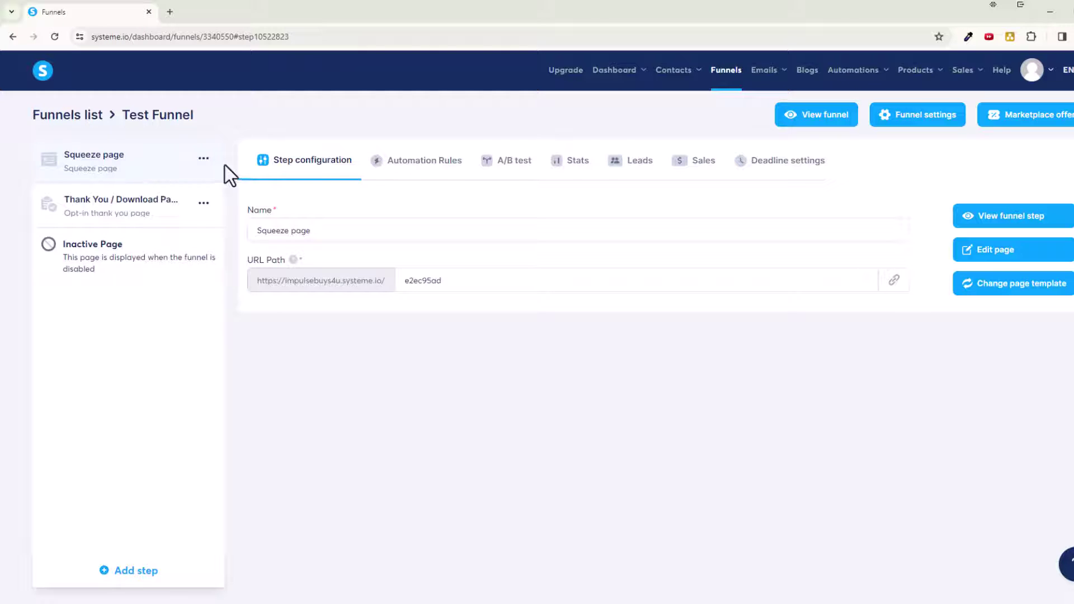
pyautogui.click(989, 252)
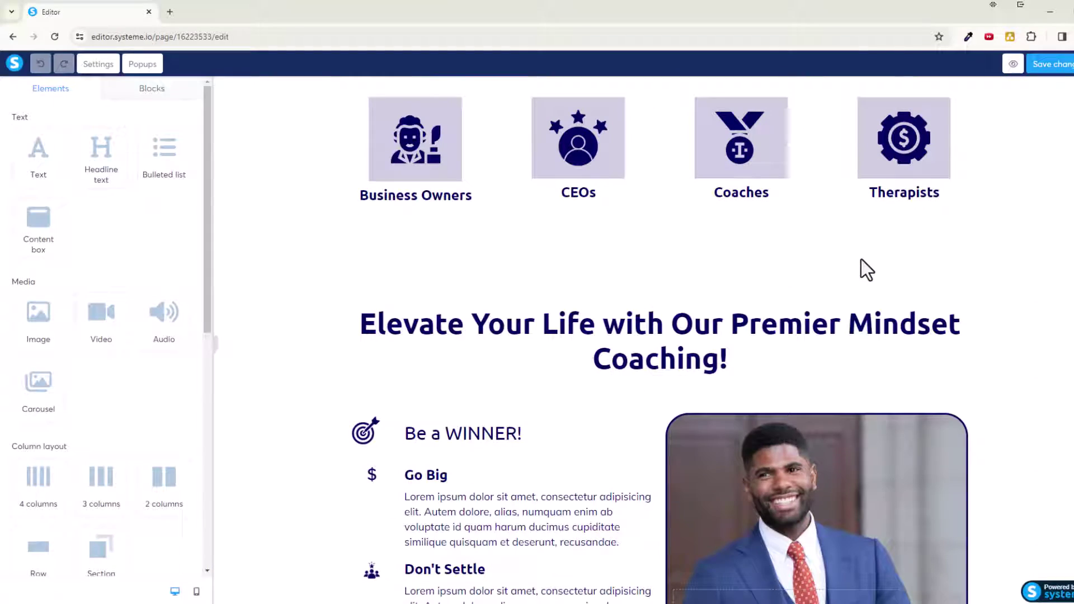
pyautogui.scroll(-10, 616, 256)
pyautogui.scroll(15, 615, 256)
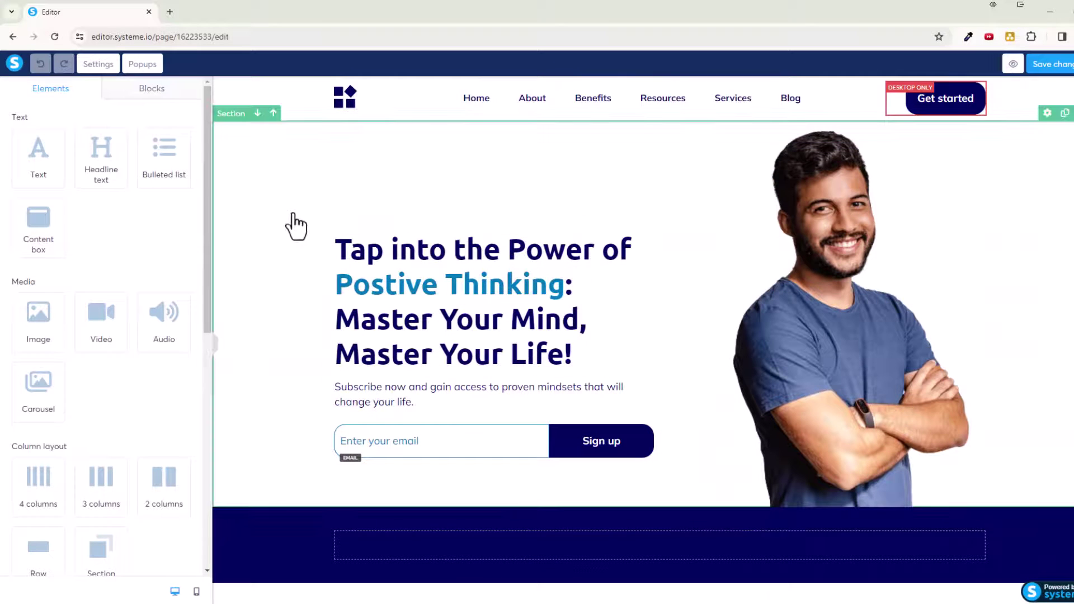
pyautogui.scroll(-1, 297, 214)
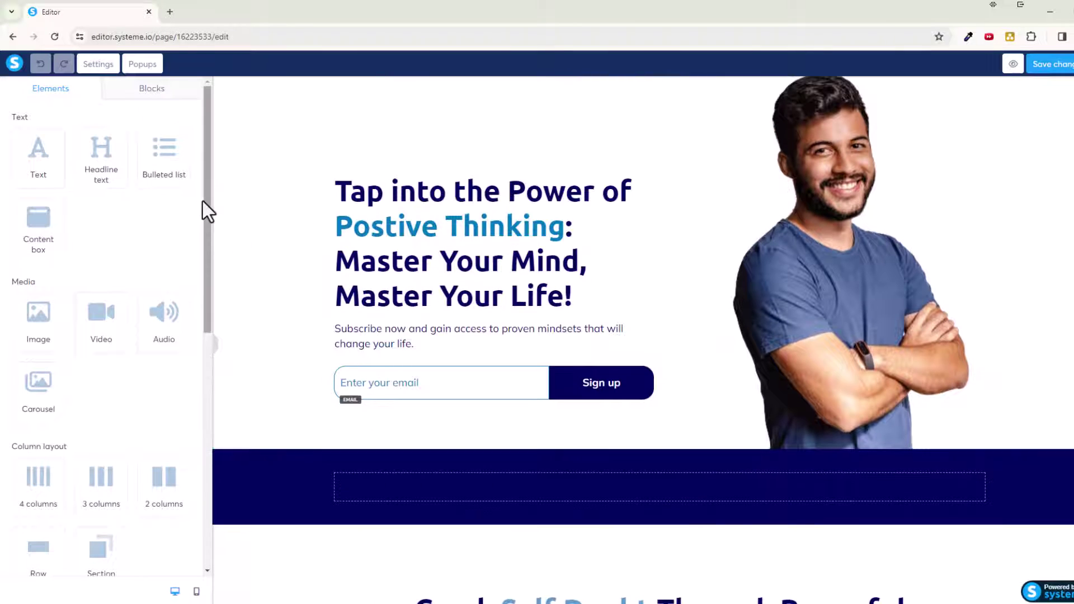
pyautogui.moveTo(209, 220); pyautogui.dragTo(231, 457)
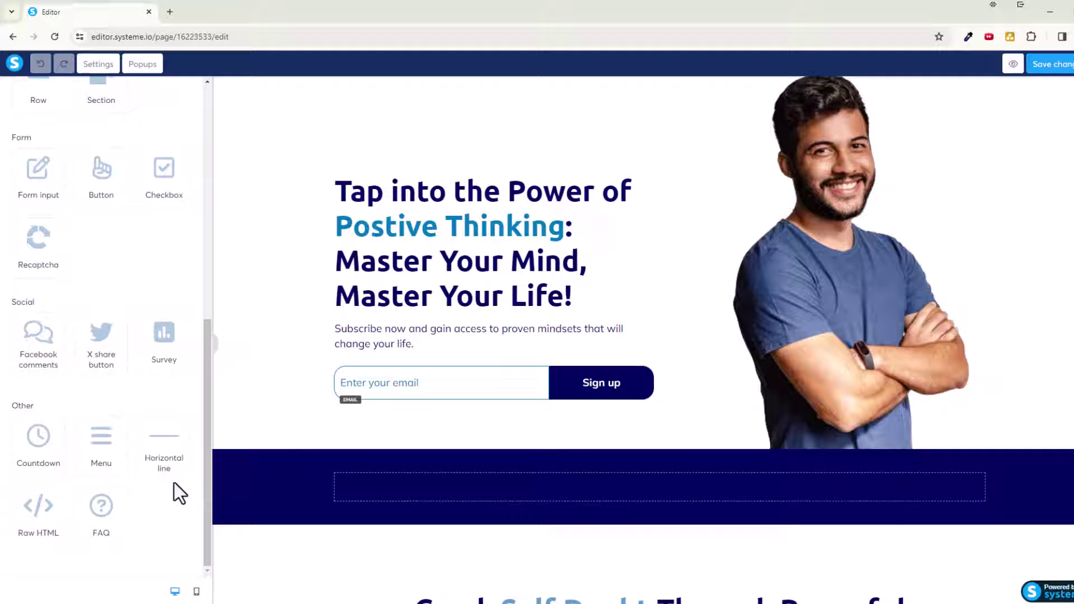
pyautogui.scroll(2, 173, 482)
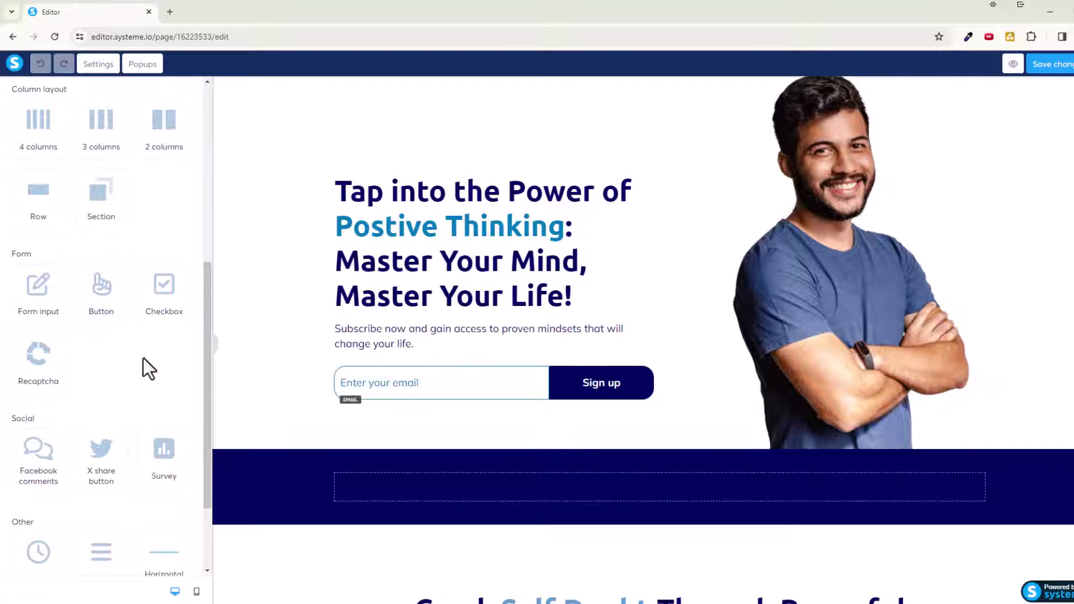
pyautogui.scroll(2, 62, 361)
pyautogui.scroll(4, 99, 346)
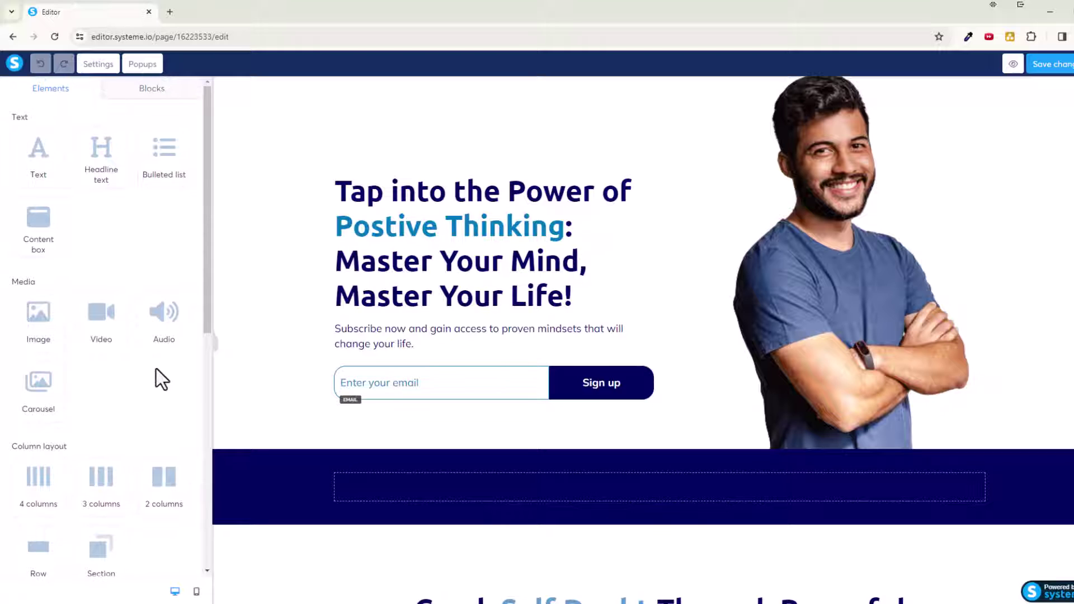
pyautogui.scroll(-1, 156, 368)
pyautogui.scroll(1, 159, 350)
pyautogui.click(178, 102)
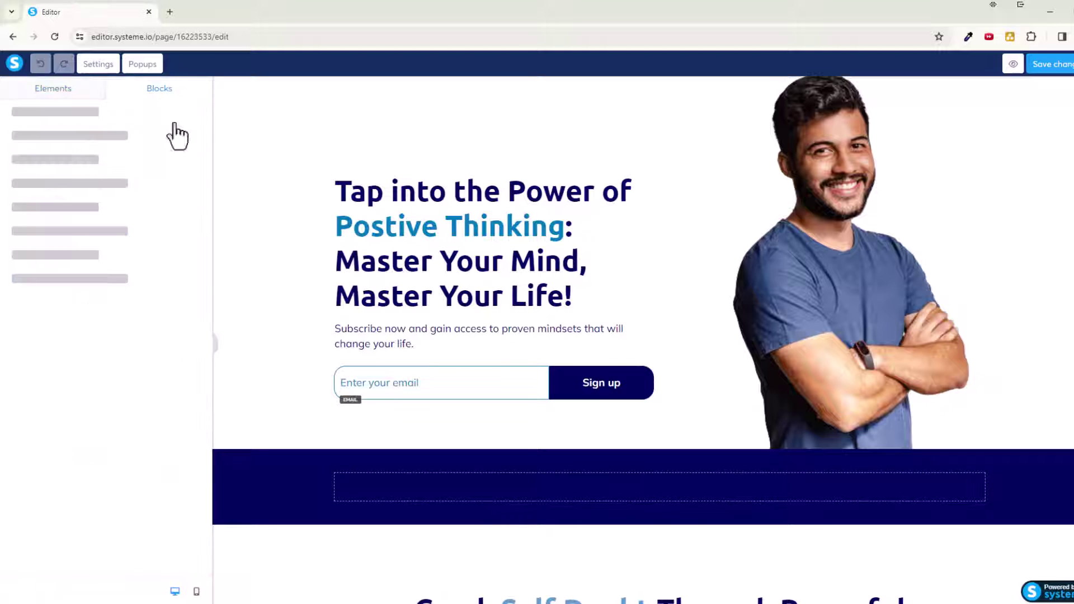
pyautogui.click(84, 91)
pyautogui.scroll(-1, 93, 316)
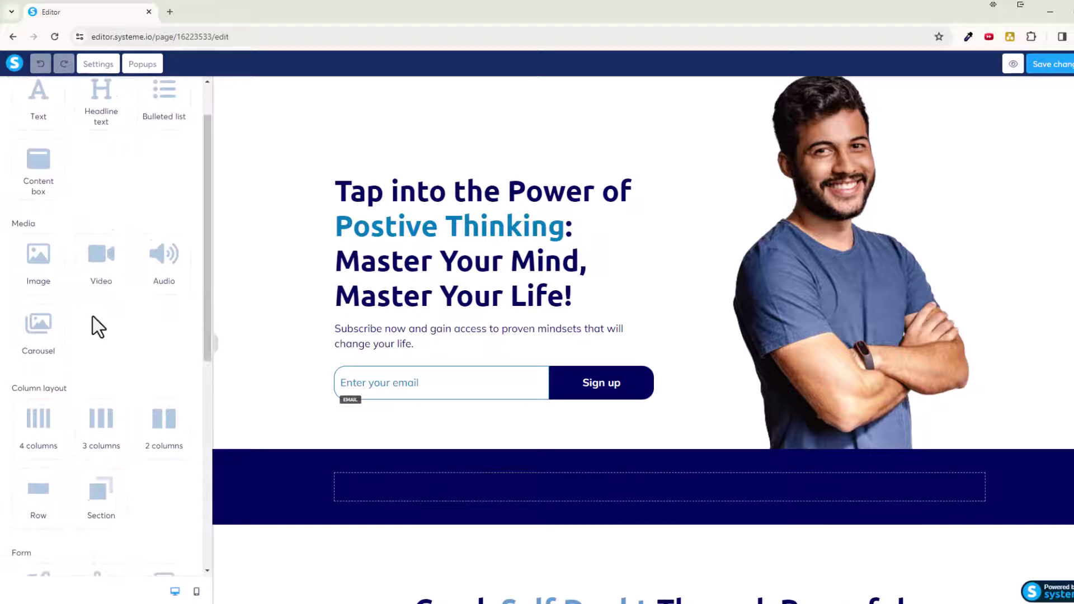
pyautogui.scroll(-2, 100, 336)
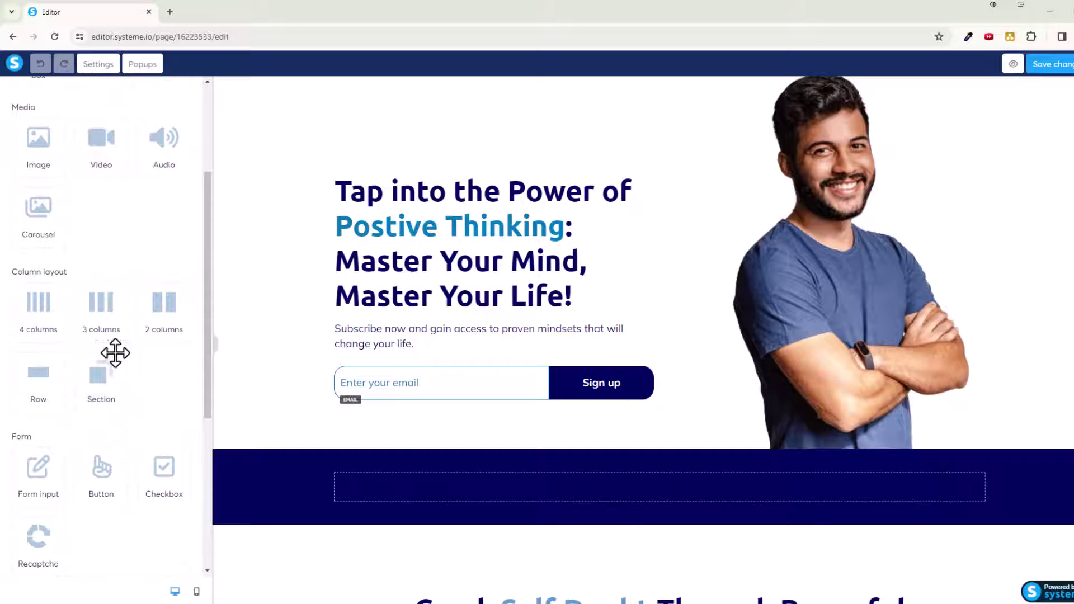
pyautogui.scroll(-2, 117, 358)
pyautogui.scroll(-2, 123, 380)
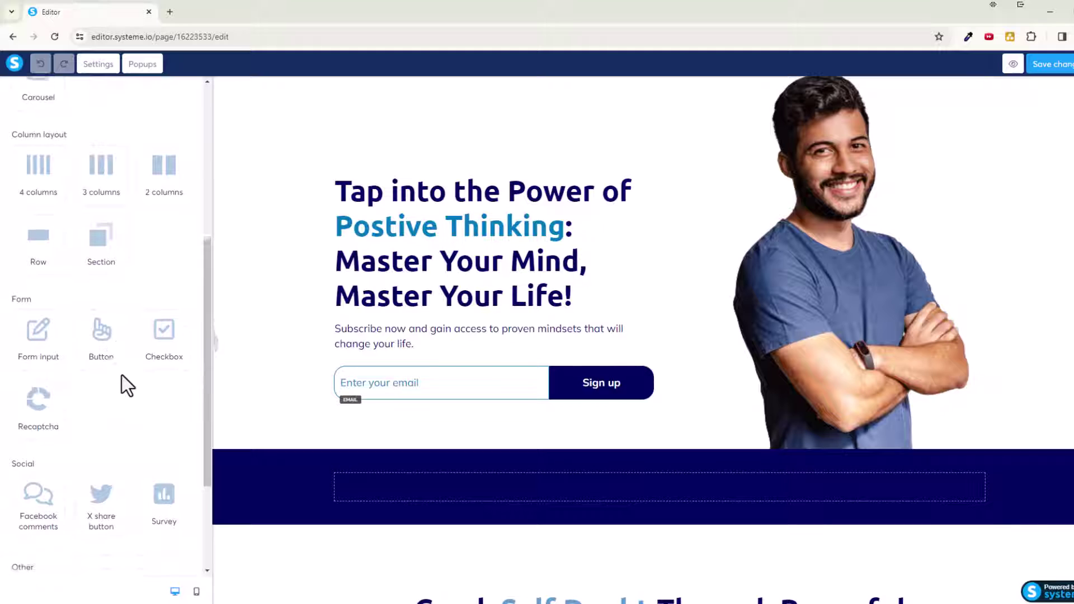
pyautogui.scroll(-2, 122, 382)
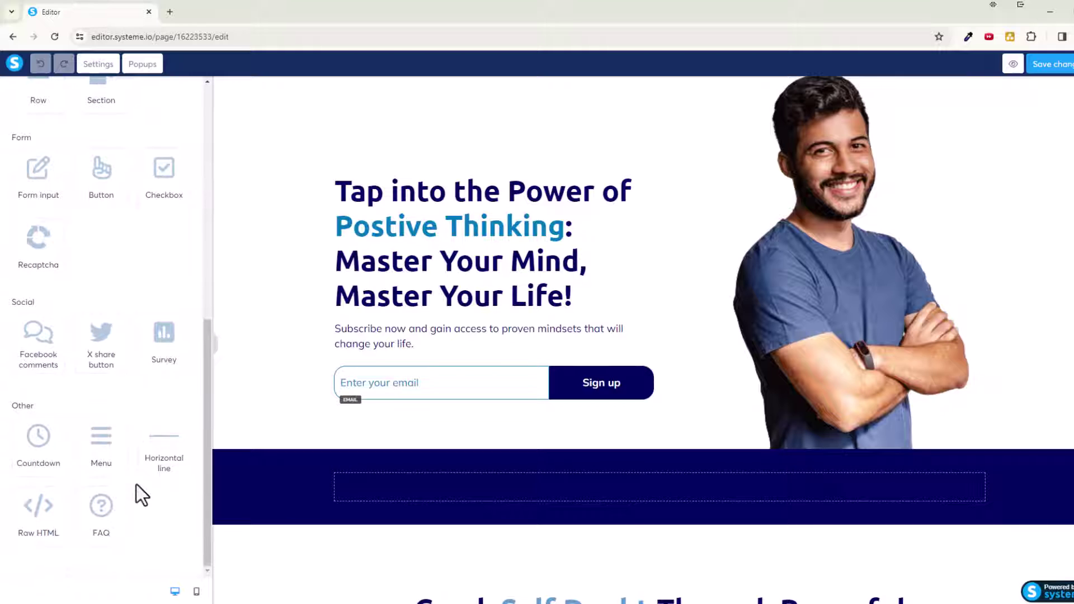
pyautogui.scroll(8, 153, 485)
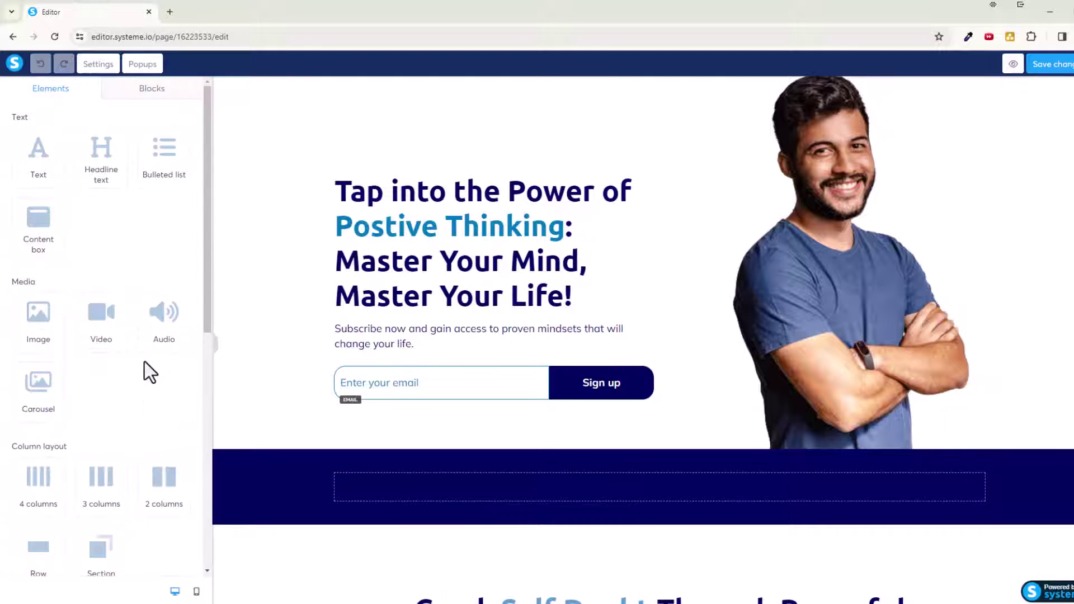
# Insert the Price plans block 'Price card on the left, big title and text on the right' above the footer.
pyautogui.click(152, 91)
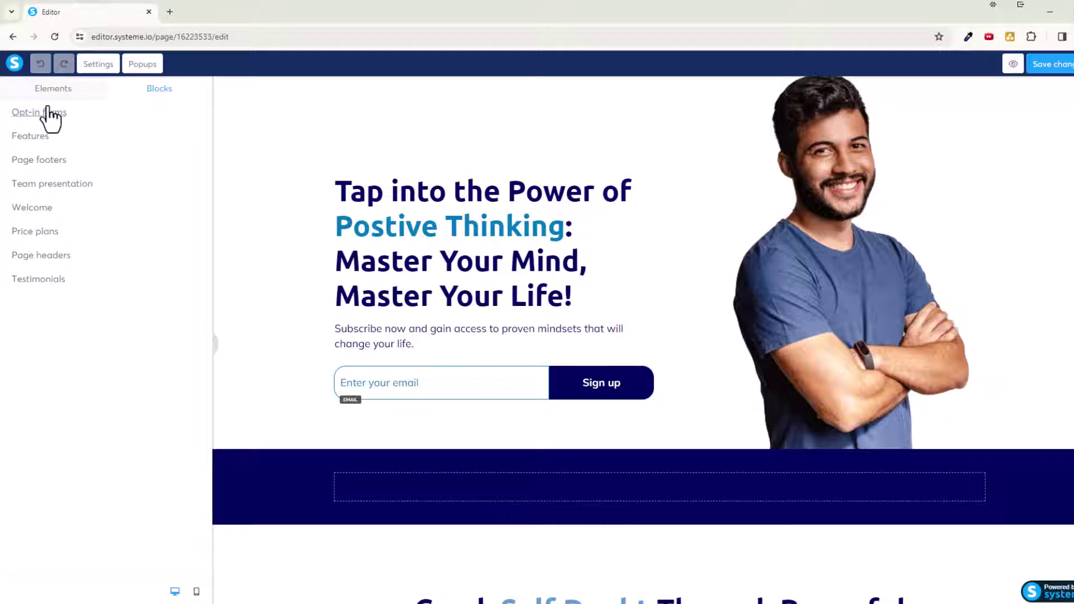
pyautogui.click(35, 231)
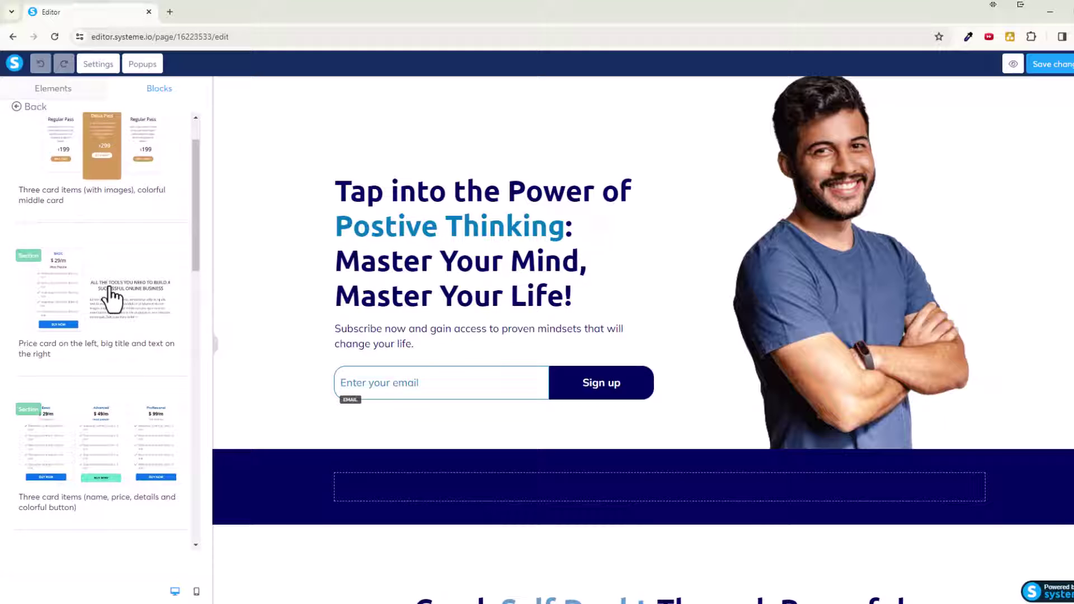
pyautogui.click(52, 285)
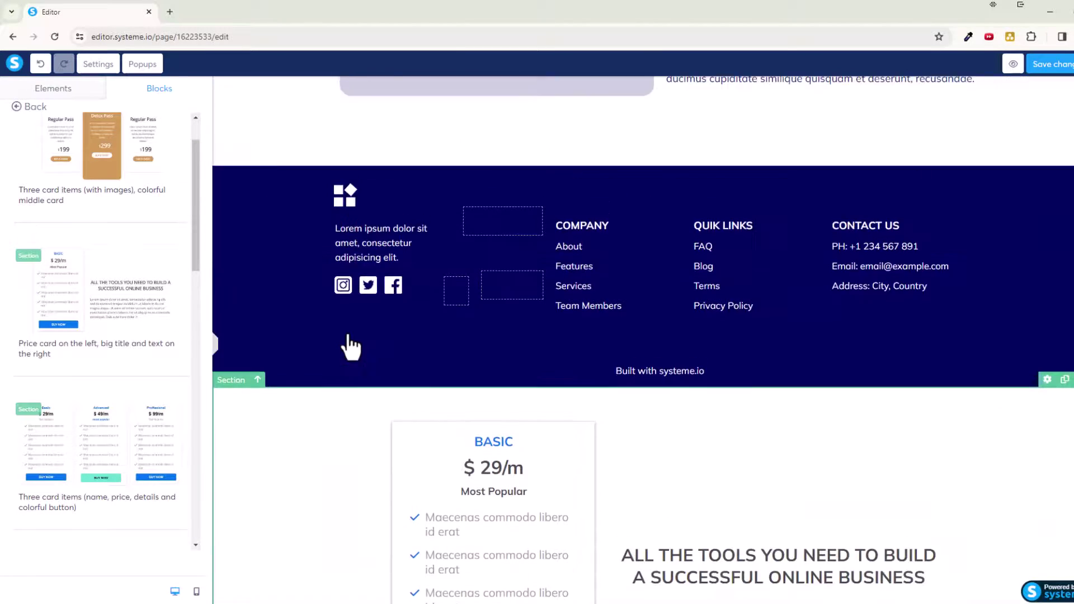
pyautogui.scroll(-3, 350, 347)
pyautogui.scroll(3, 348, 350)
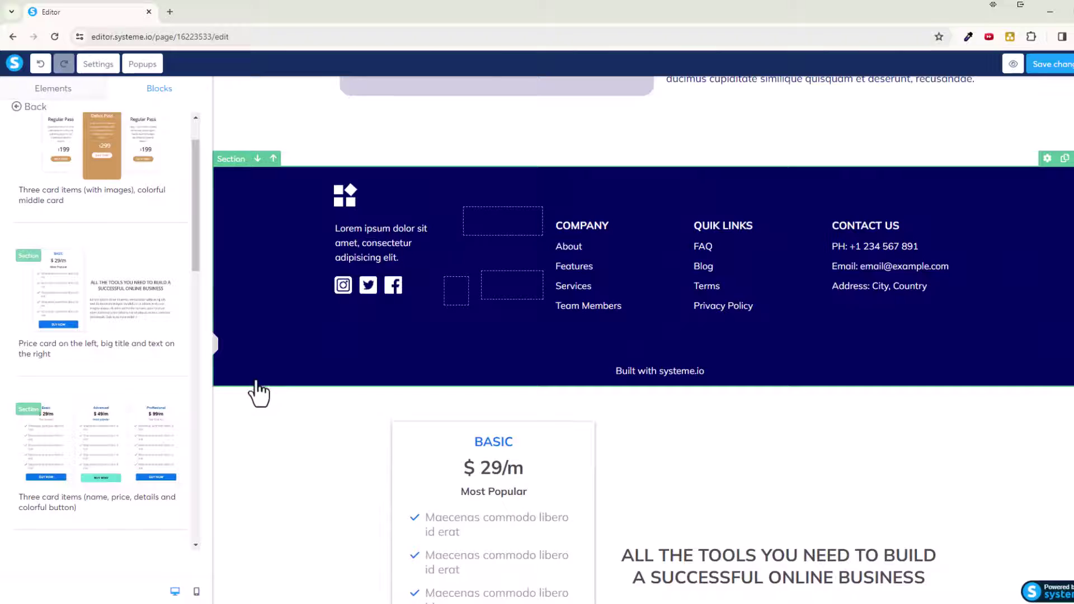
pyautogui.click(273, 381)
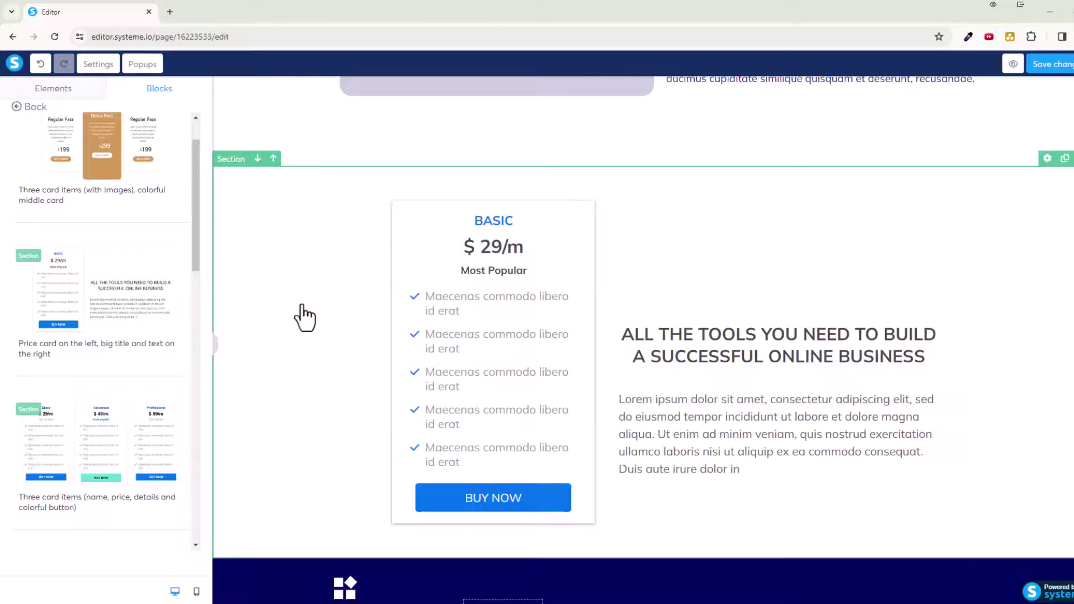
pyautogui.click(630, 307)
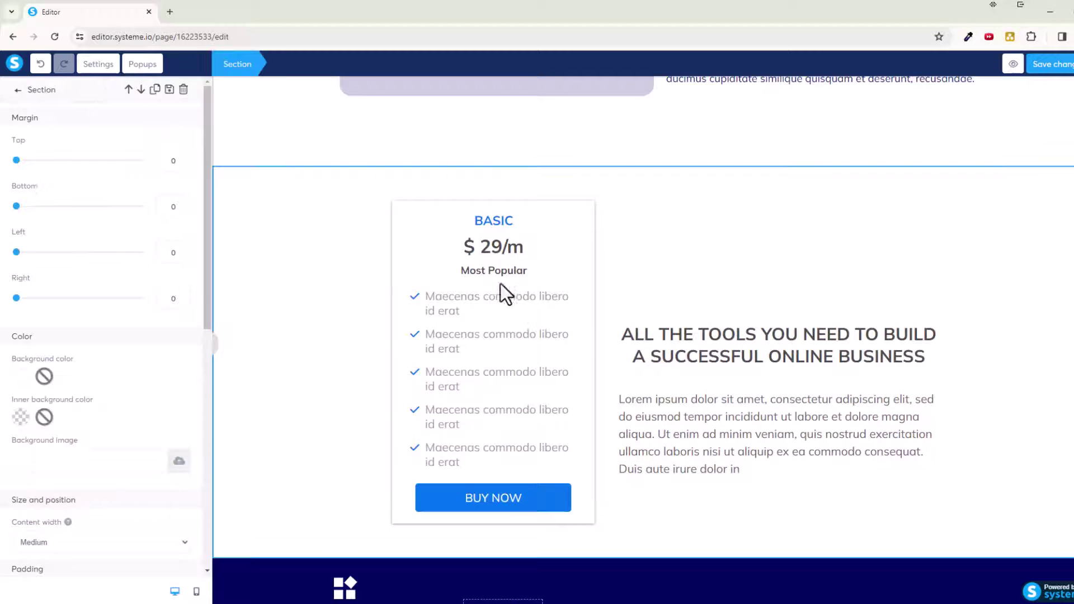
# Replace the card heading BASIC with 'Impulse Buys 4 U - Hangout' and save the page.
pyautogui.click(491, 224)
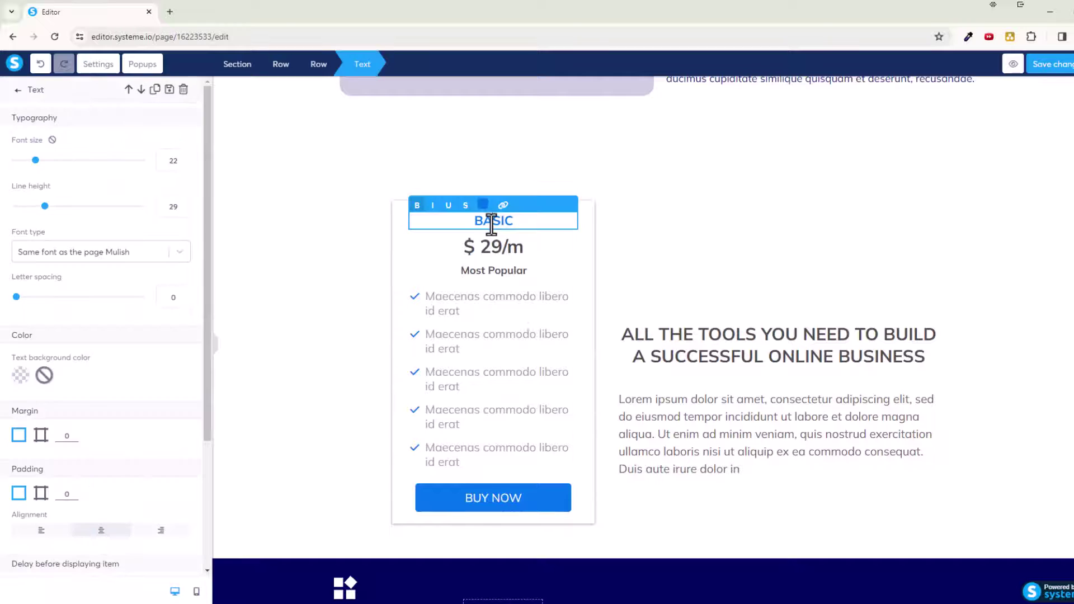
pyautogui.doubleClick(490, 224)
pyautogui.click(490, 225)
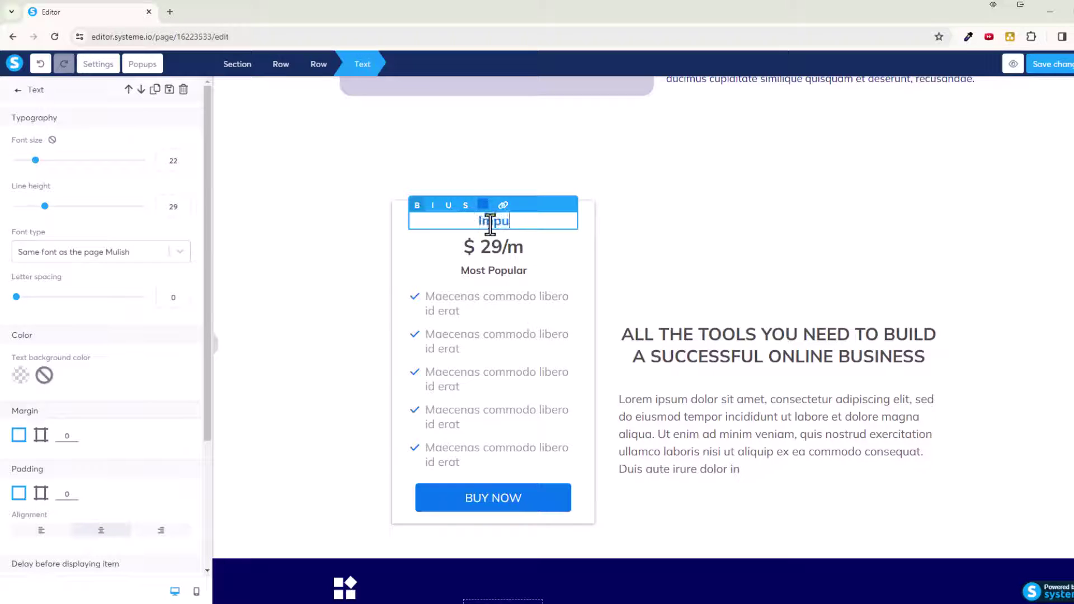
pyautogui.press('BackSpace')
pyautogui.press('BackSpace')
pyautogui.press('BackSpace')
pyautogui.press('BackSpace')
pyautogui.press('BackSpace')
pyautogui.write('Impulse B')
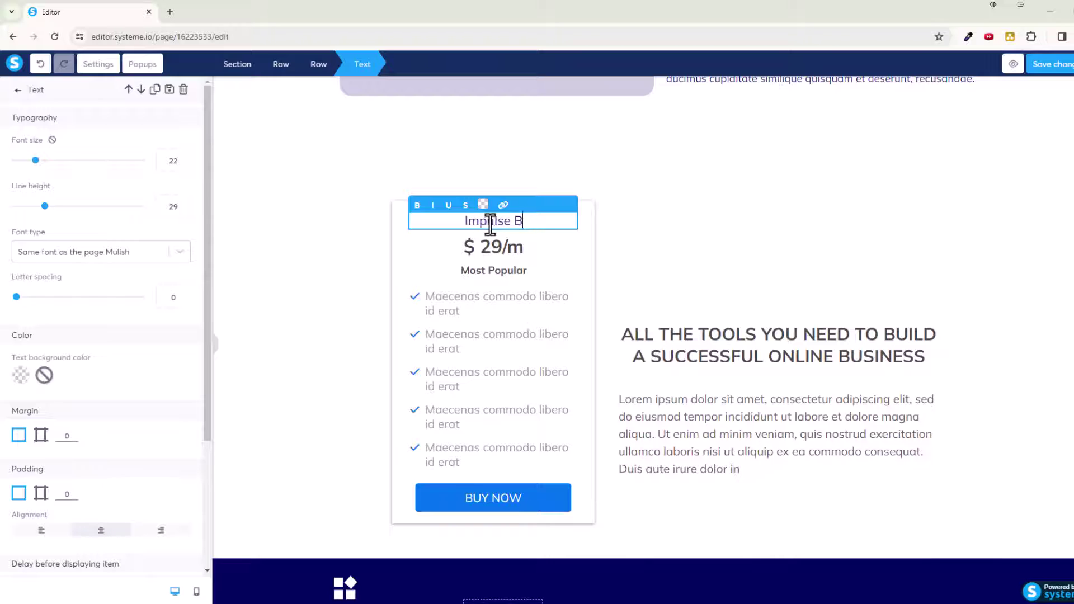
pyautogui.write('uys 4 U - H')
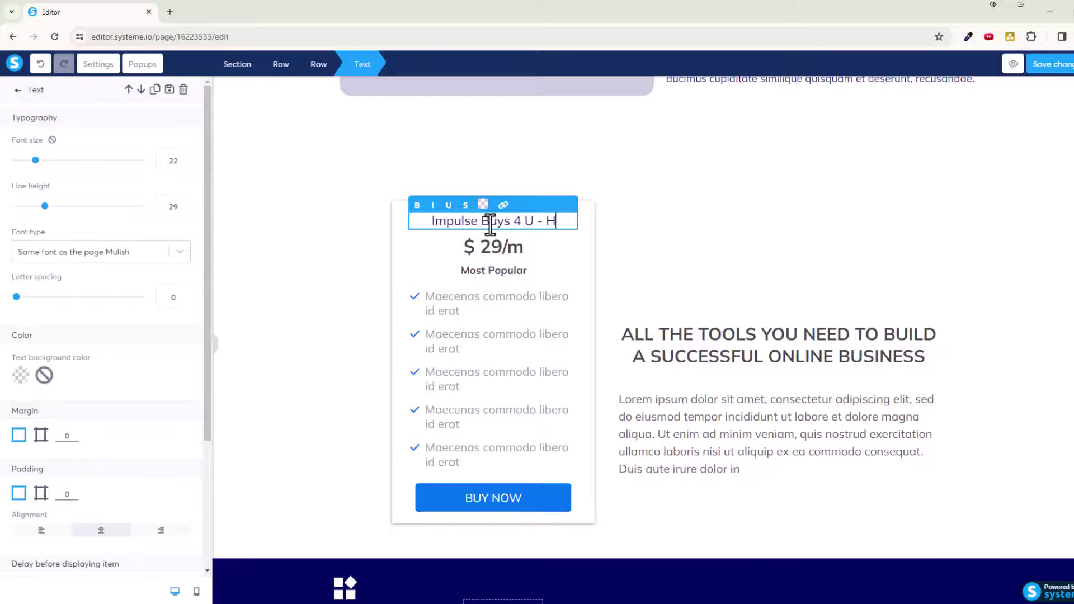
pyautogui.write('angout')
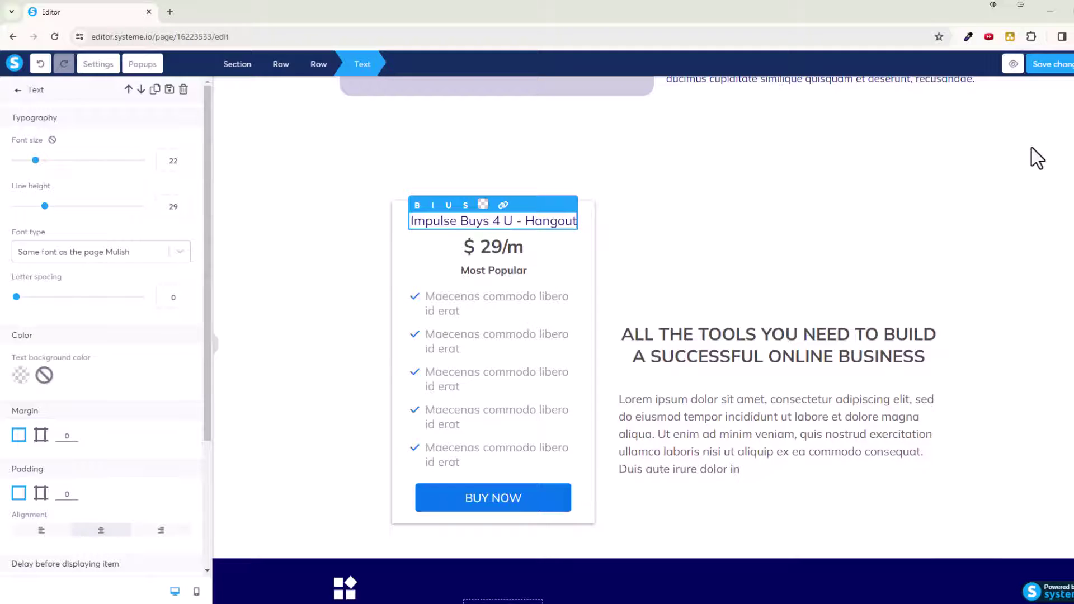
pyautogui.click(1041, 63)
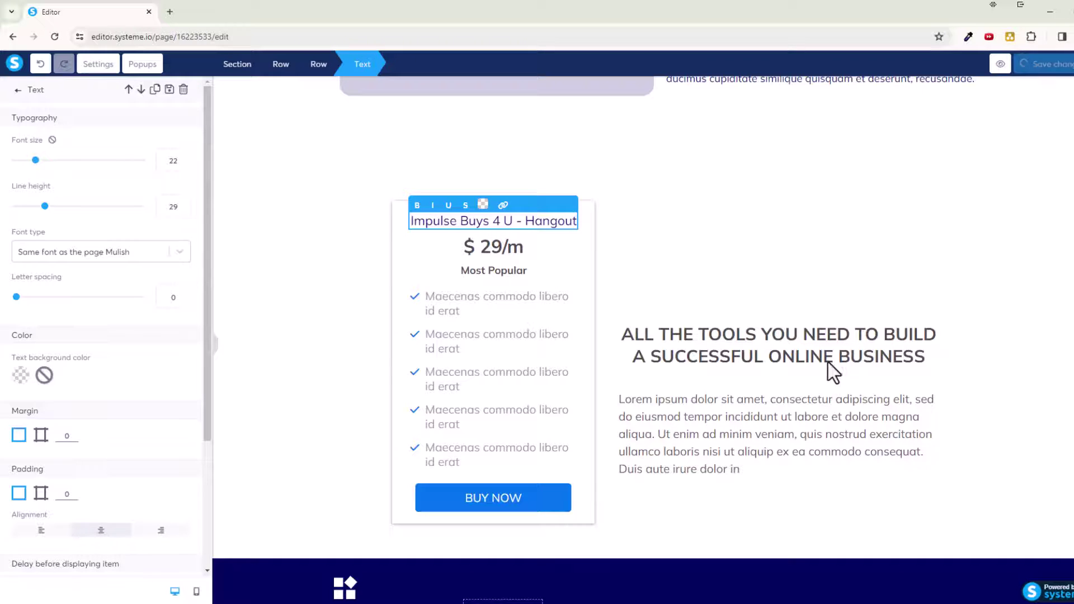
# Check the BUY NOW button's settings and save the page changes.
pyautogui.click(502, 502)
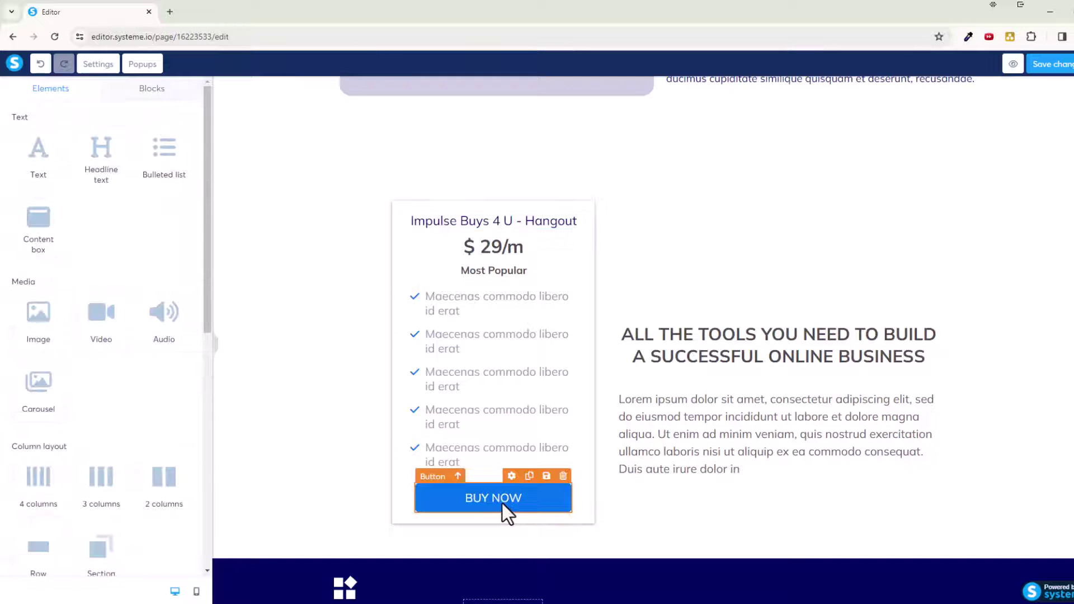
pyautogui.click(505, 510)
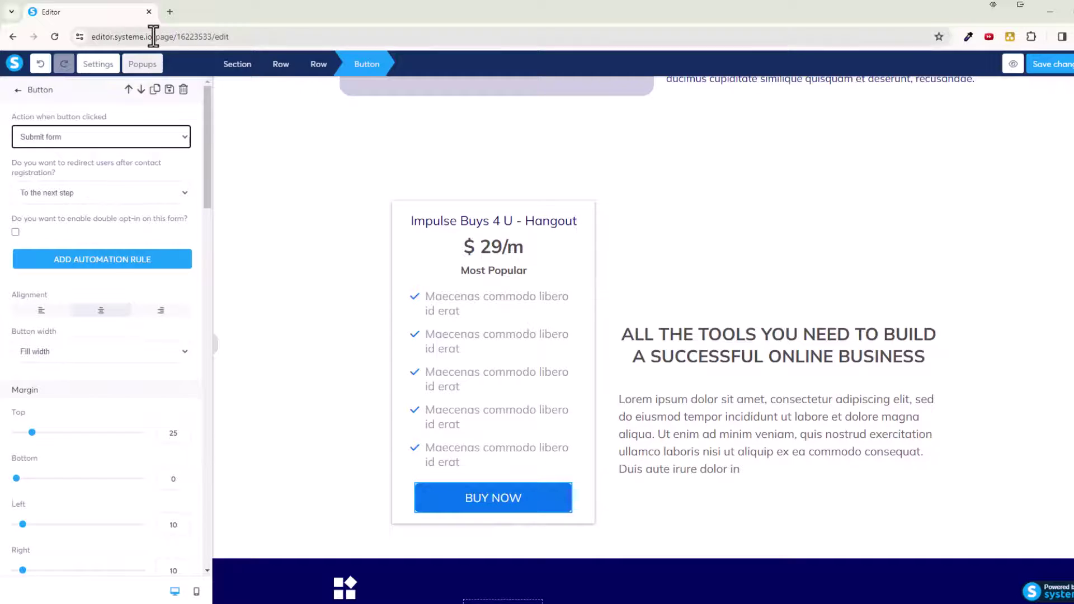
pyautogui.click(1054, 64)
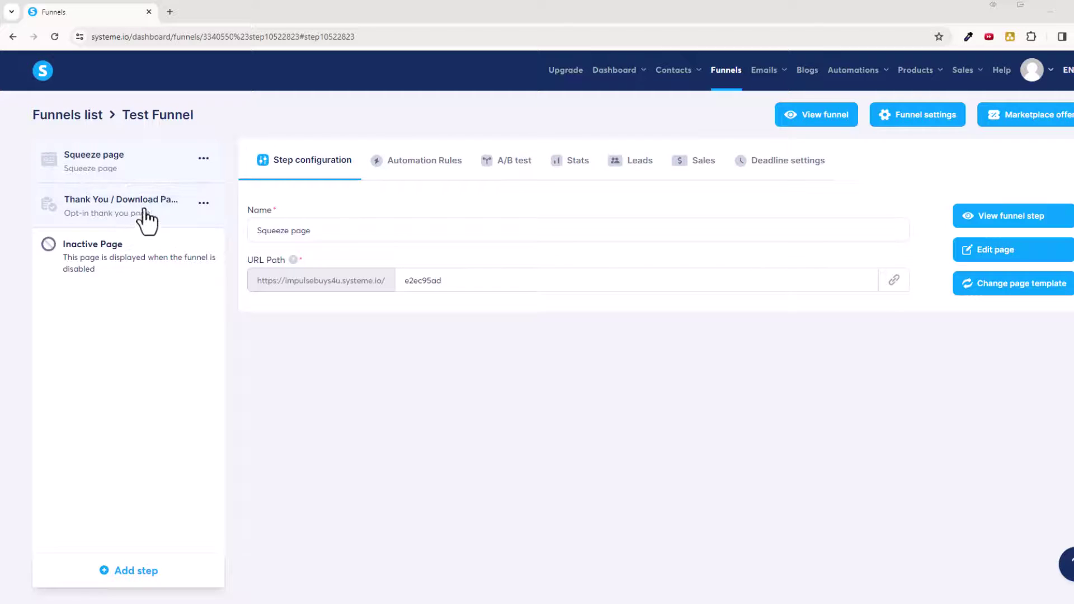
# Add a funnel step named 'Community Checkout' with type Order form and save it.
pyautogui.click(134, 572)
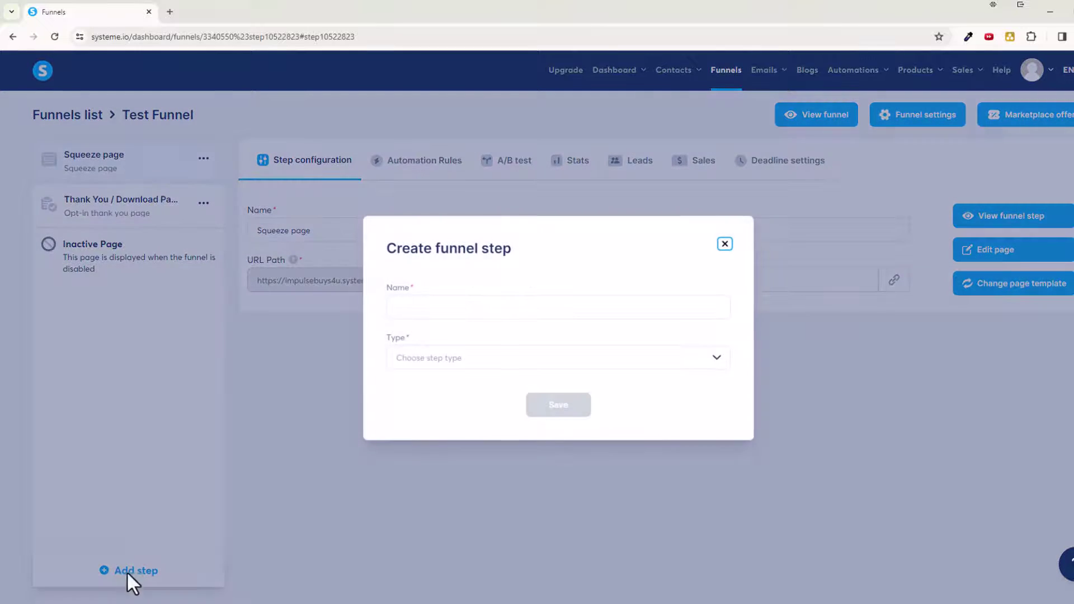
pyautogui.click(493, 307)
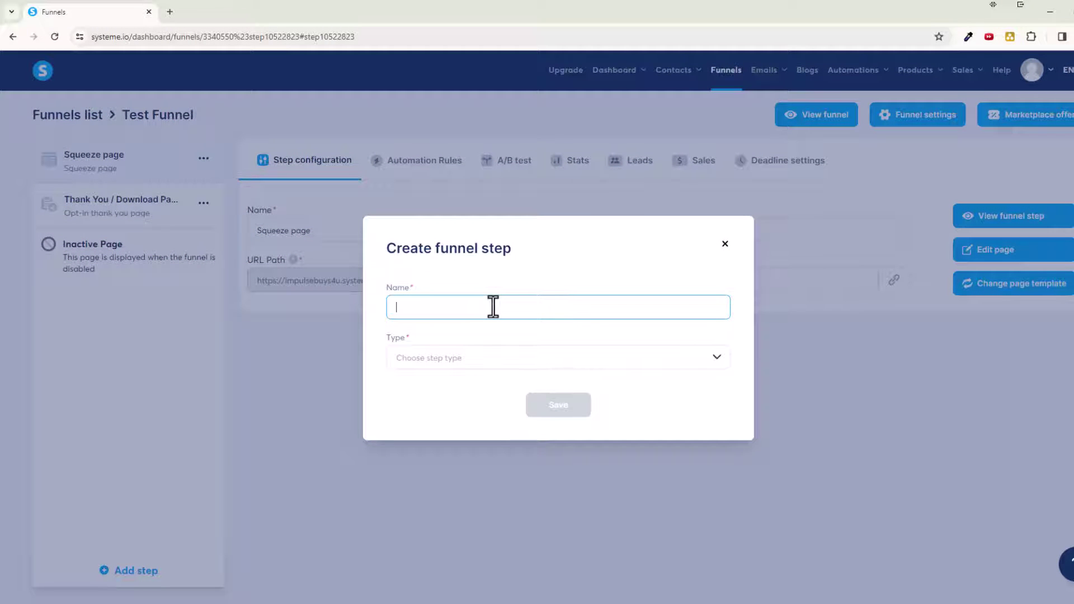
pyautogui.write('Community Checkcoutkout')
pyautogui.click(454, 364)
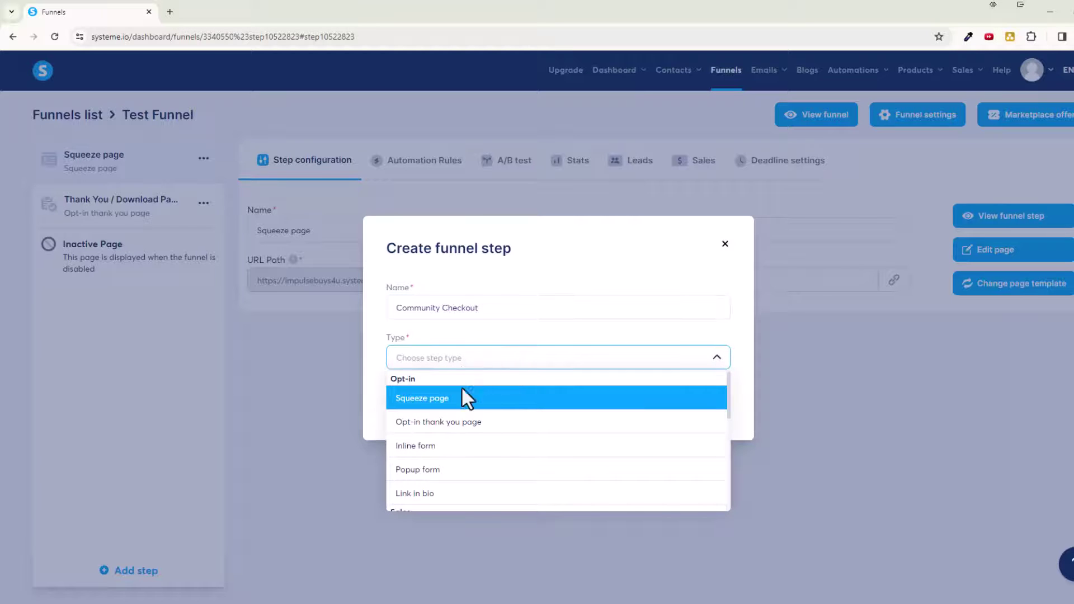
pyautogui.scroll(-3, 483, 413)
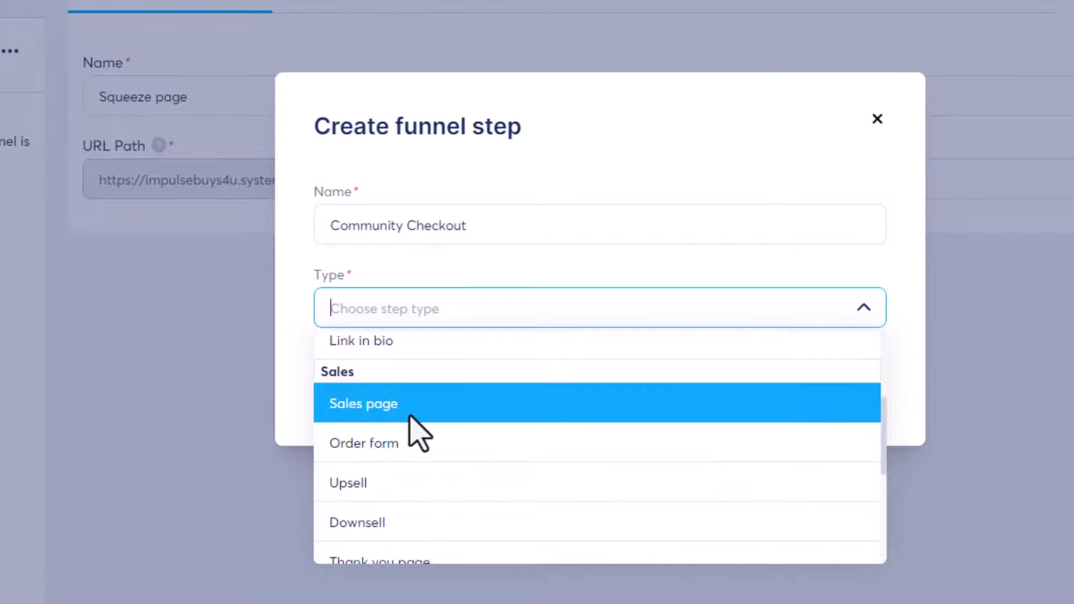
pyautogui.scroll(-2, 428, 453)
pyautogui.scroll(-3, 462, 431)
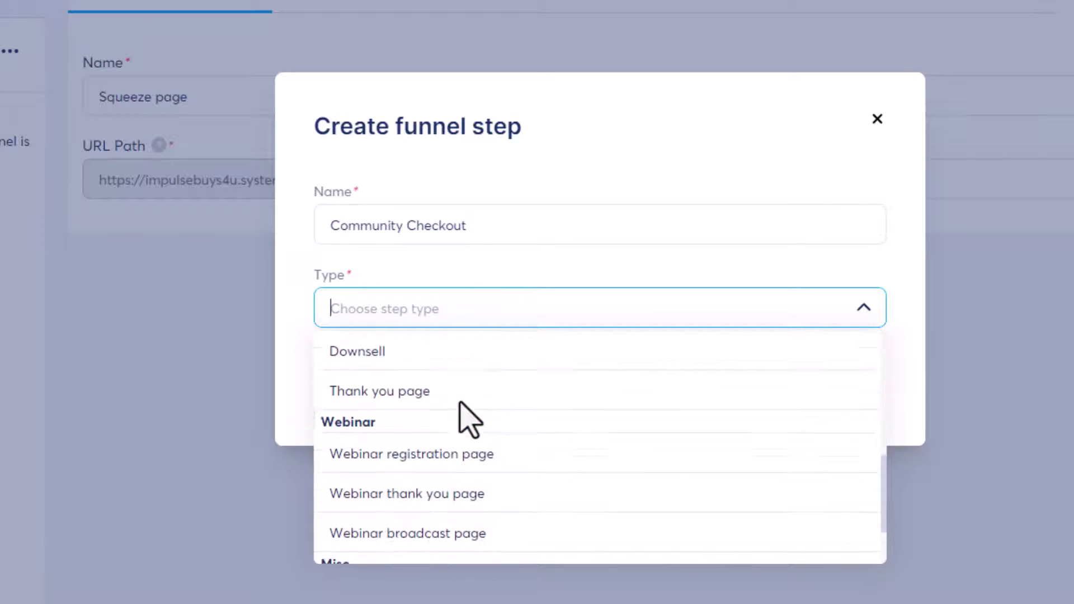
pyautogui.scroll(4, 468, 402)
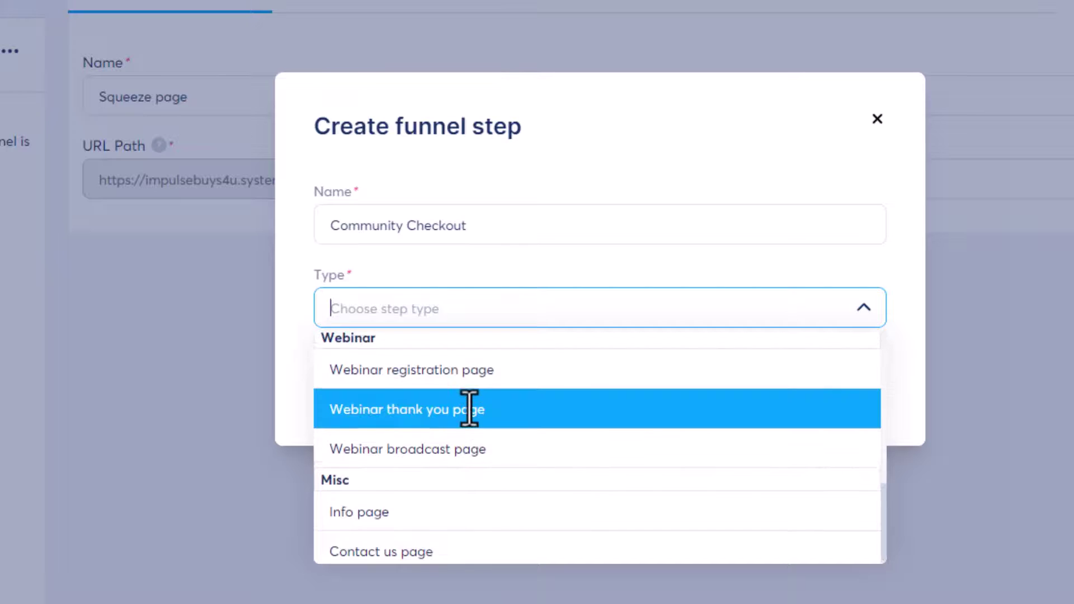
pyautogui.click(405, 487)
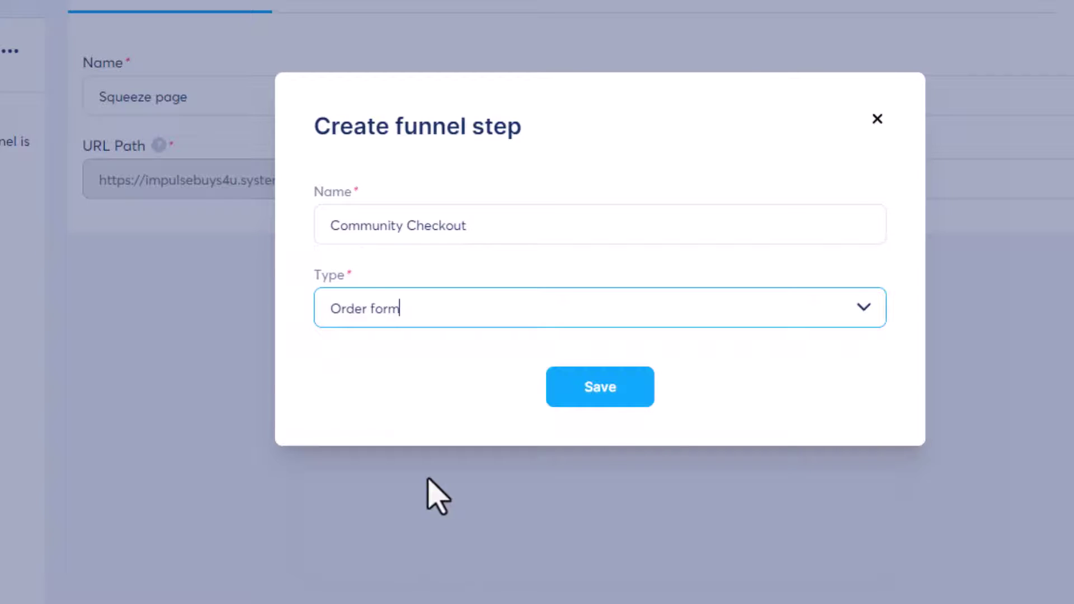
pyautogui.click(591, 401)
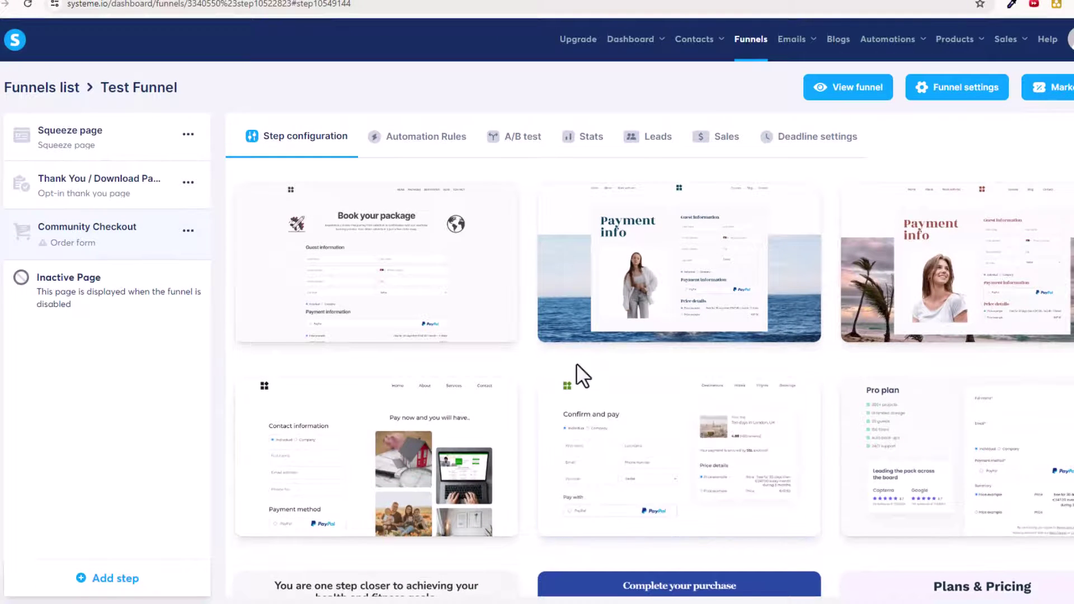
# Browse the order-form template gallery to find the Book your package template.
pyautogui.scroll(-1, 575, 371)
pyautogui.scroll(-2, 1051, 408)
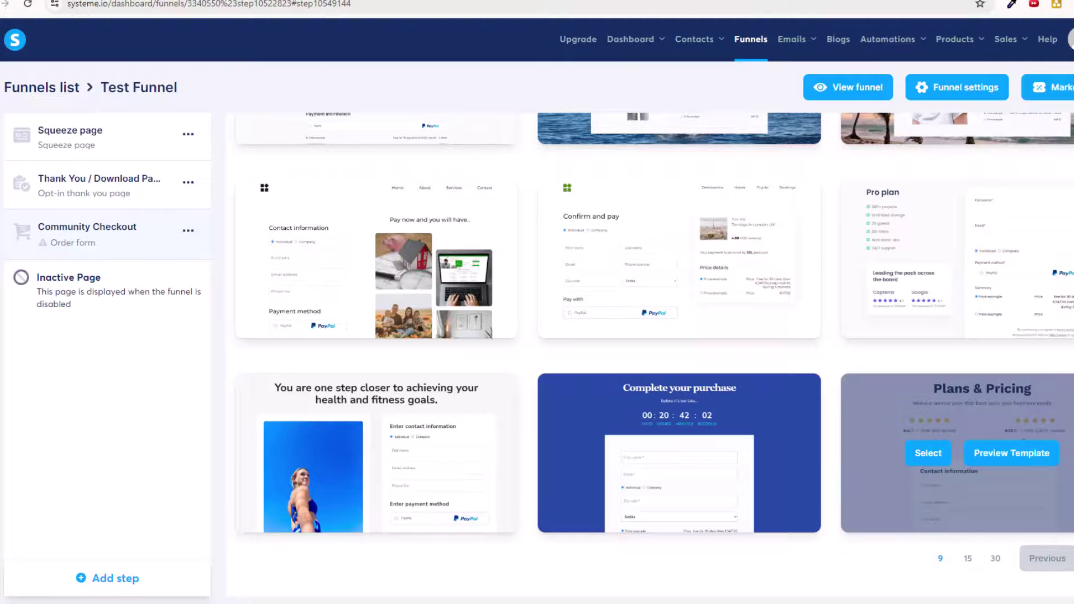
pyautogui.scroll(3, 978, 447)
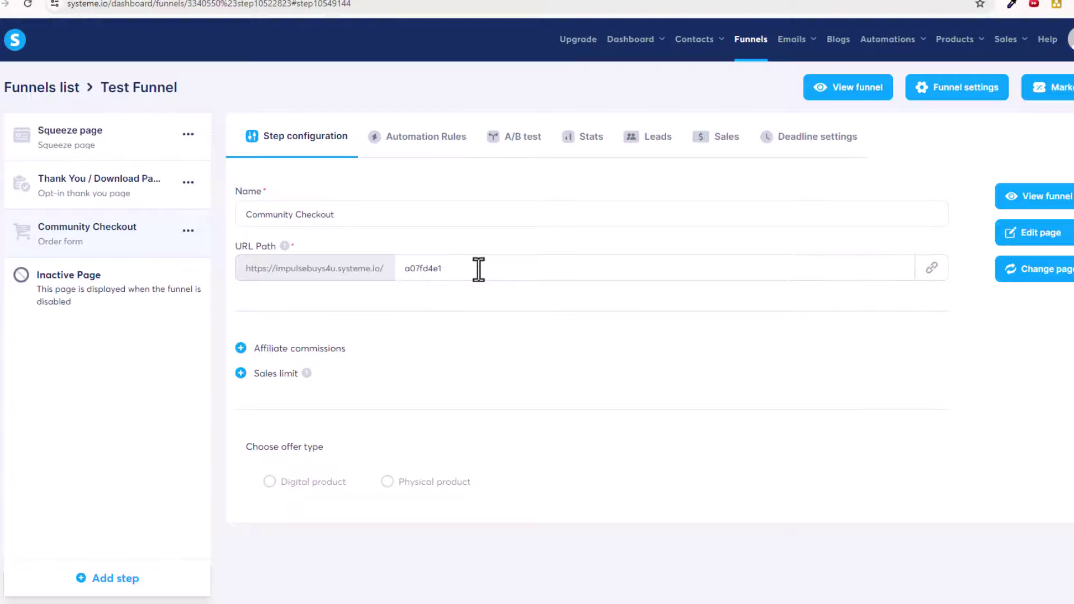
# Delete the left and right placeholder images beside the Book your package heading.
pyautogui.click(1042, 235)
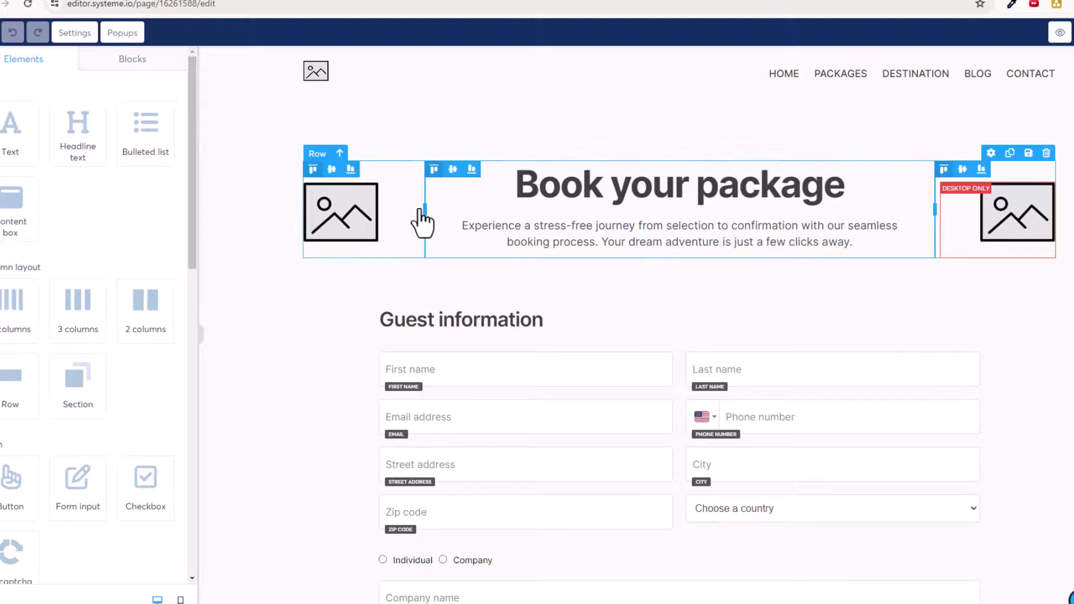
pyautogui.click(409, 175)
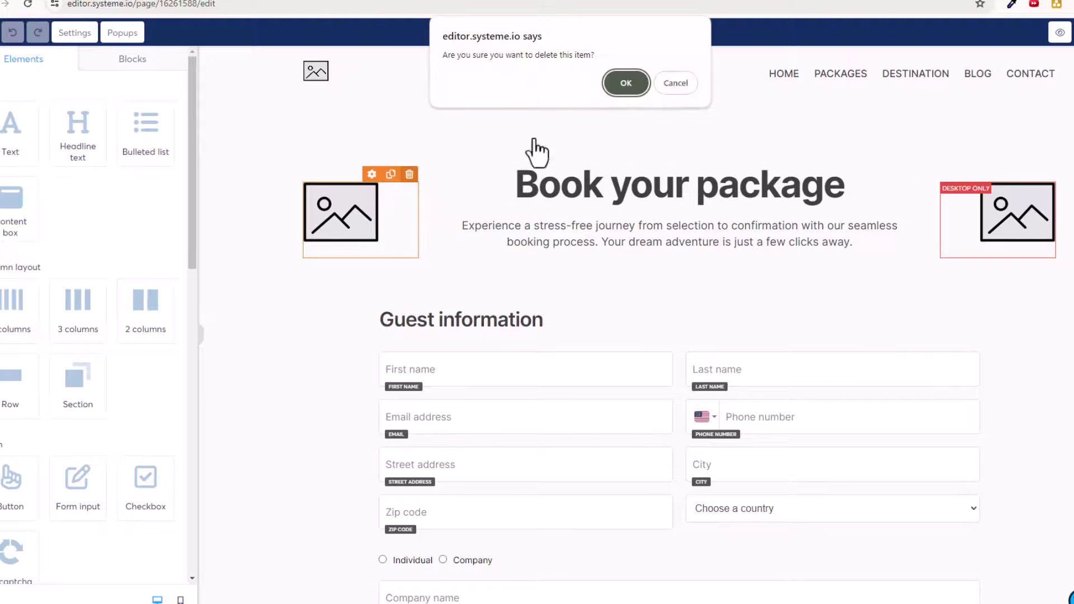
pyautogui.click(624, 88)
pyautogui.click(1045, 175)
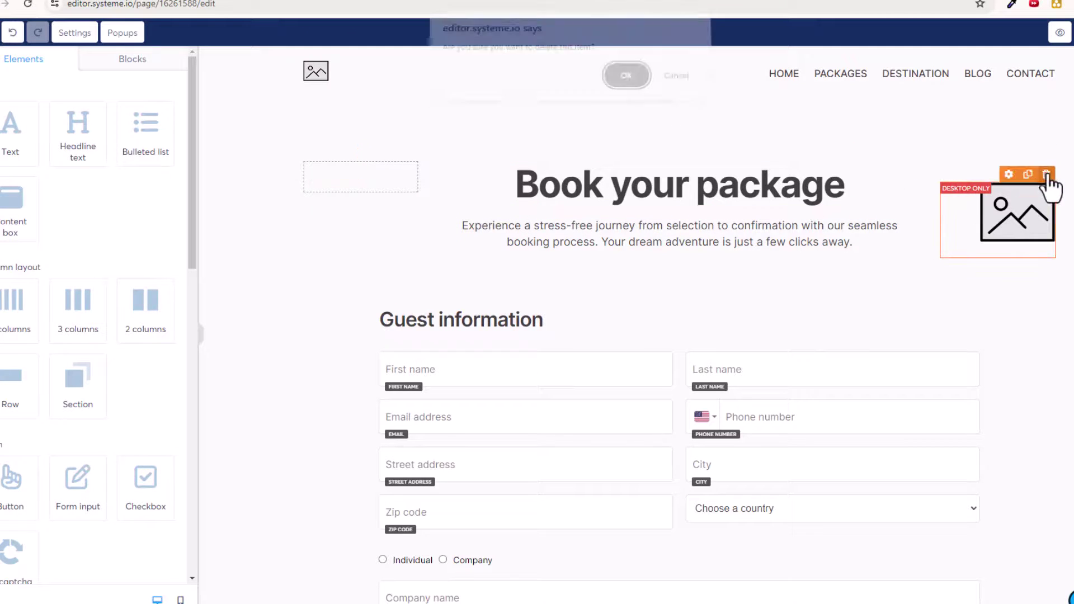
pyautogui.click(626, 87)
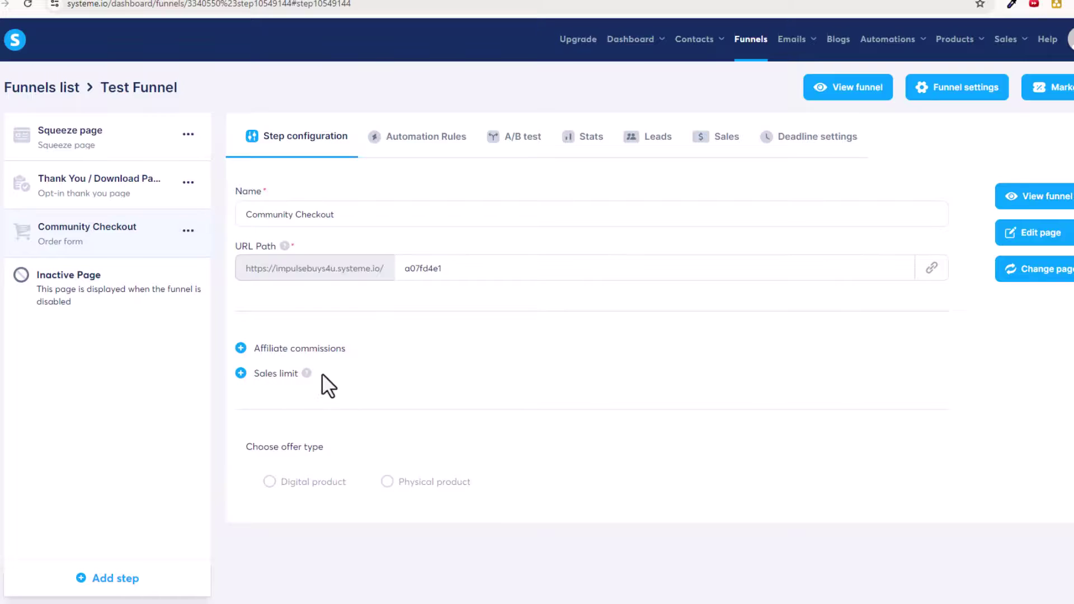
# Set the offer type to Digital product after checking the Affiliate commissions settings.
pyautogui.click(240, 348)
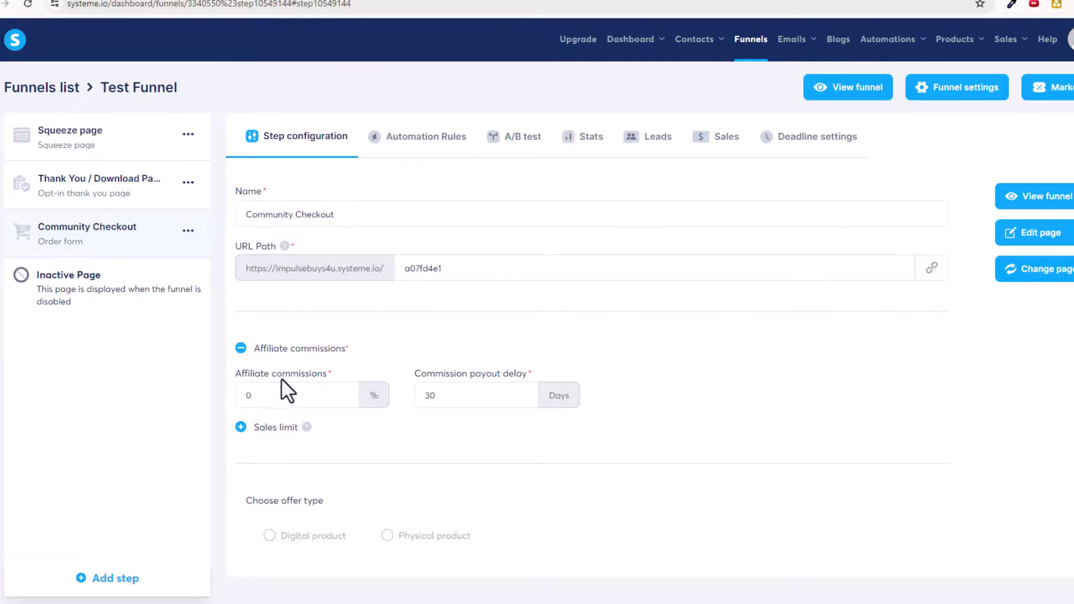
pyautogui.click(241, 347)
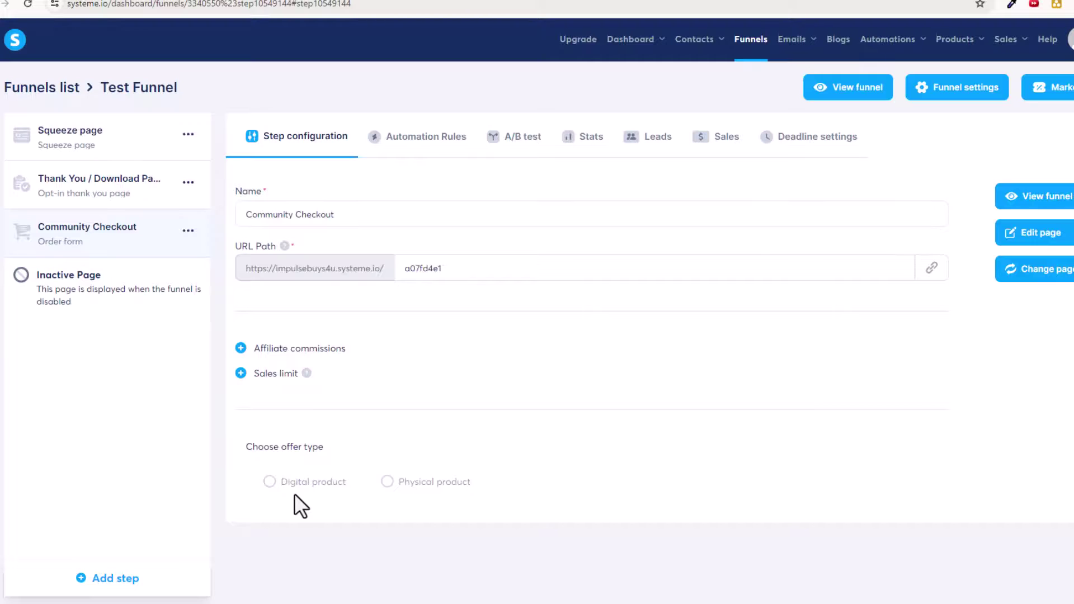
pyautogui.click(267, 488)
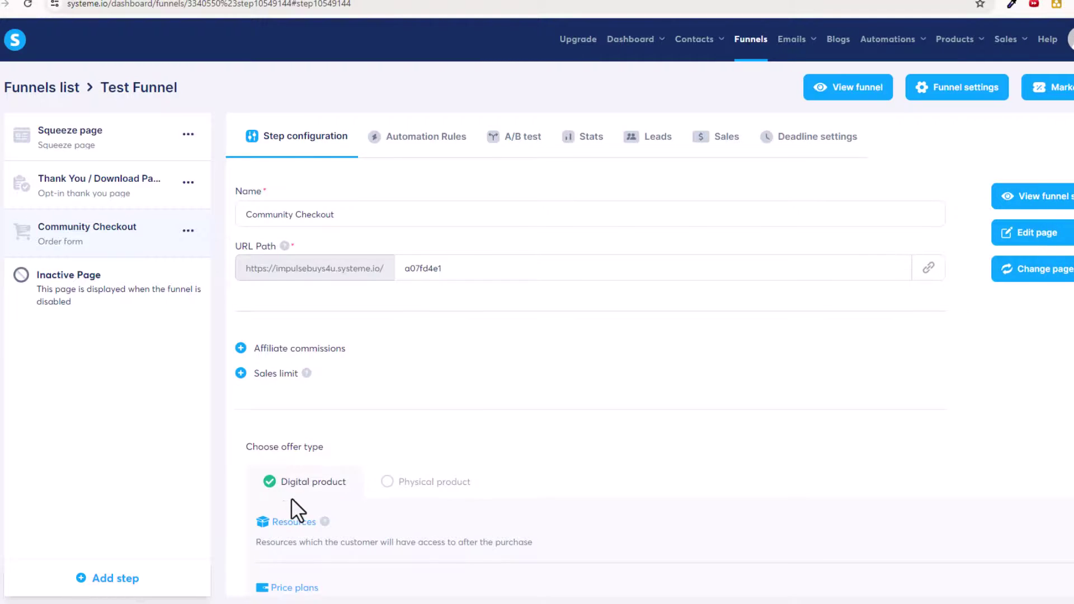
pyautogui.scroll(-3, 291, 497)
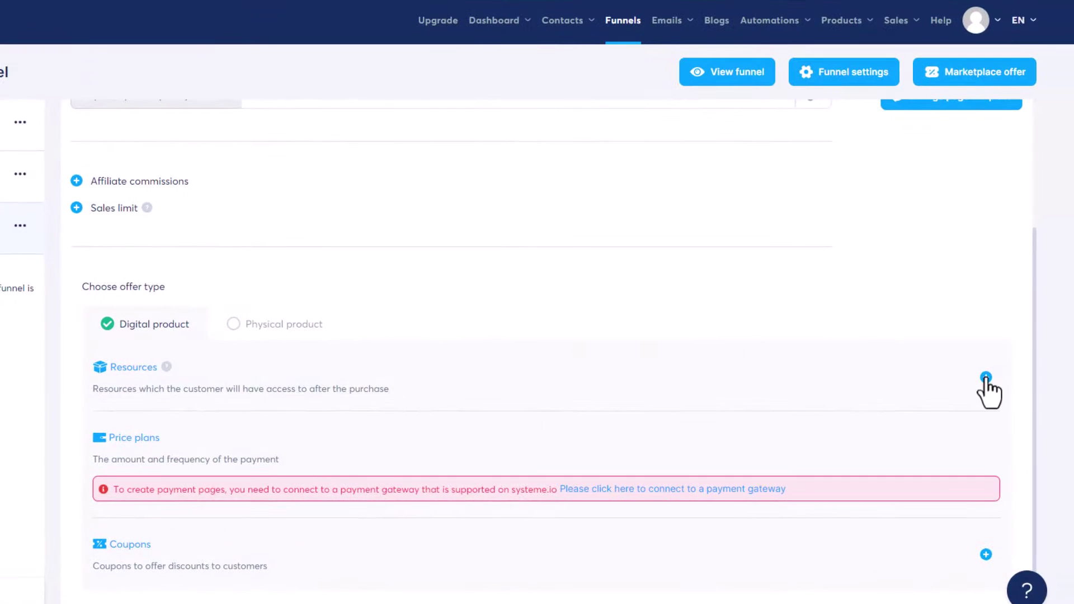
# Add Test Community as a Communities resource for the digital product and save.
pyautogui.click(986, 377)
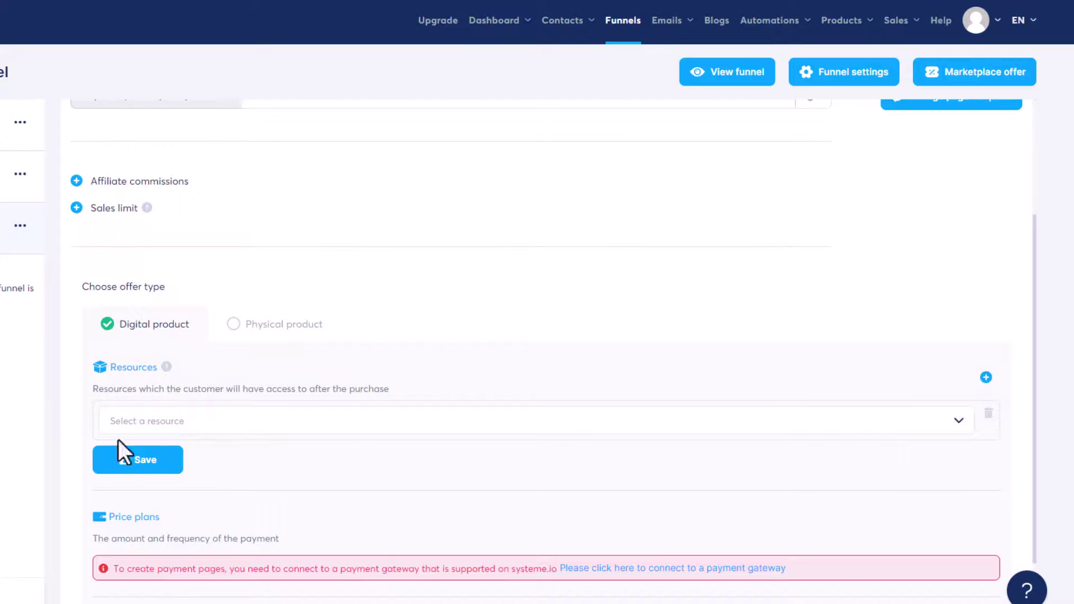
pyautogui.click(960, 423)
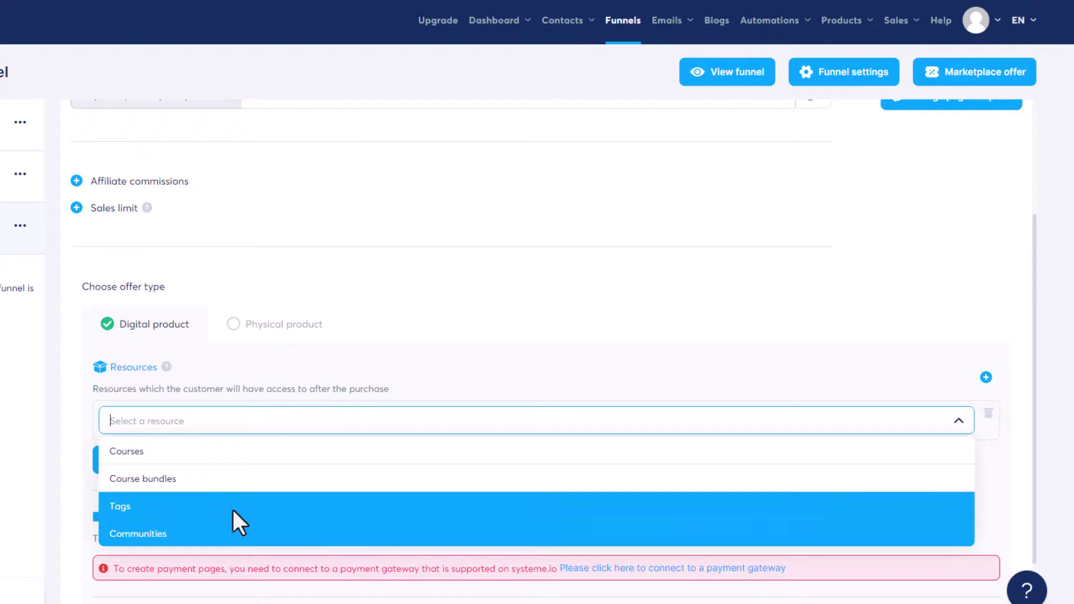
pyautogui.click(202, 535)
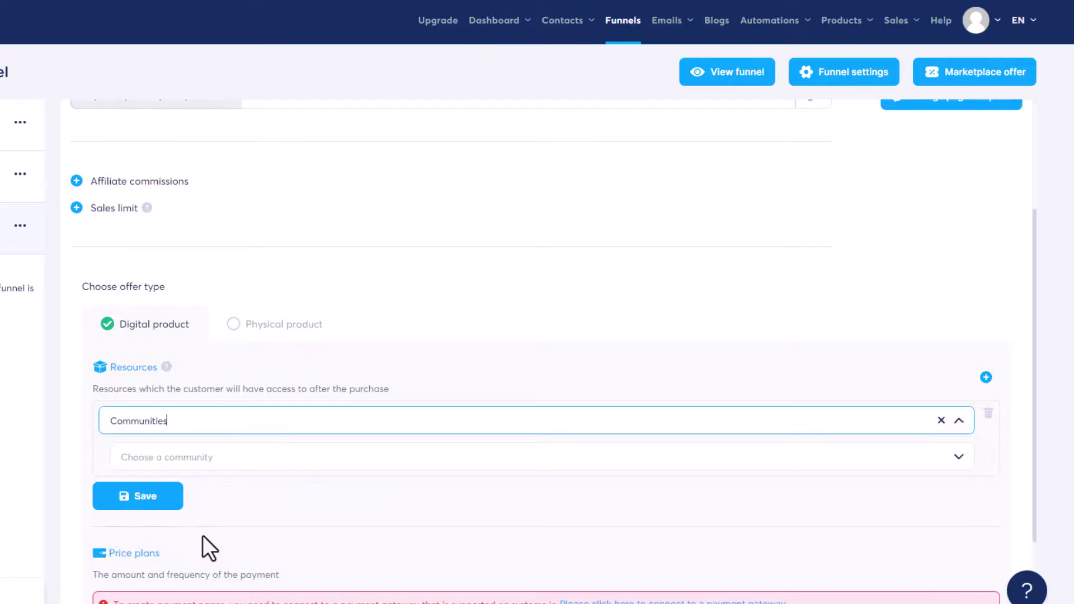
pyautogui.click(945, 461)
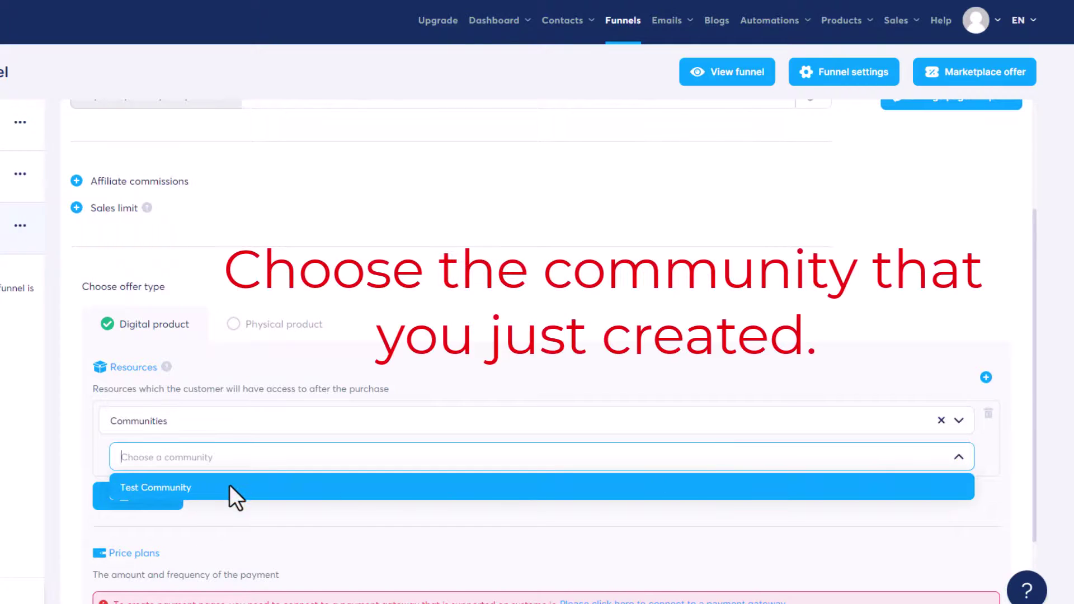
pyautogui.click(229, 484)
pyautogui.scroll(-1, 251, 503)
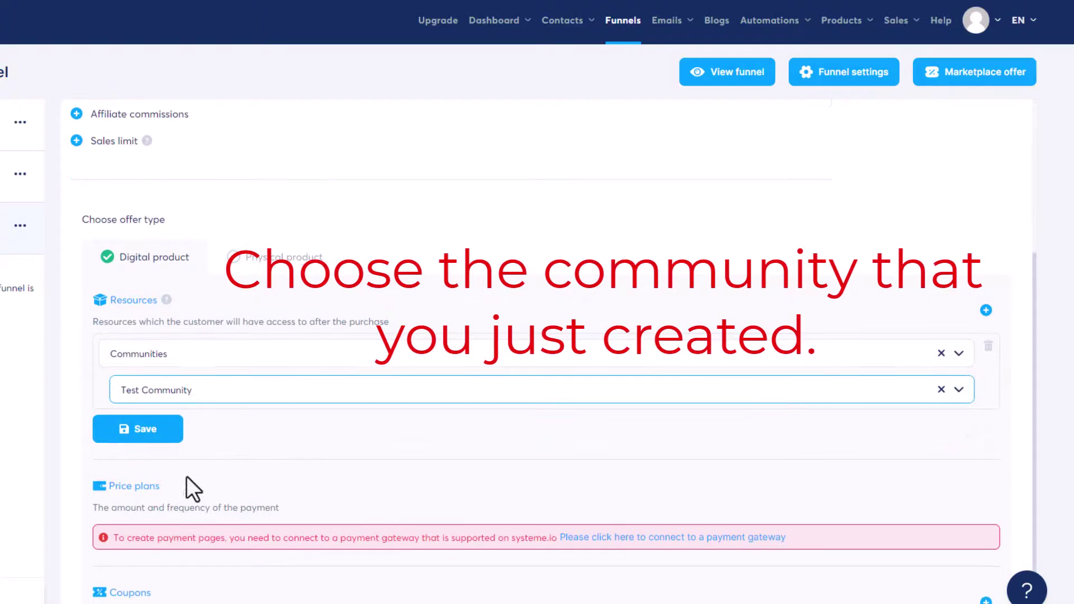
pyautogui.click(146, 431)
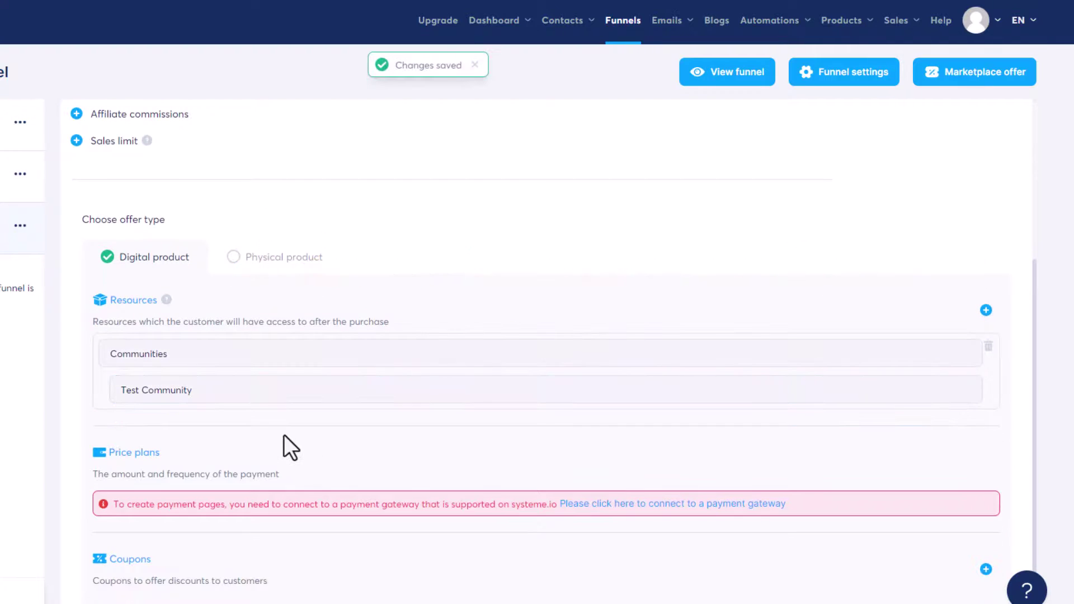
pyautogui.scroll(-1, 310, 428)
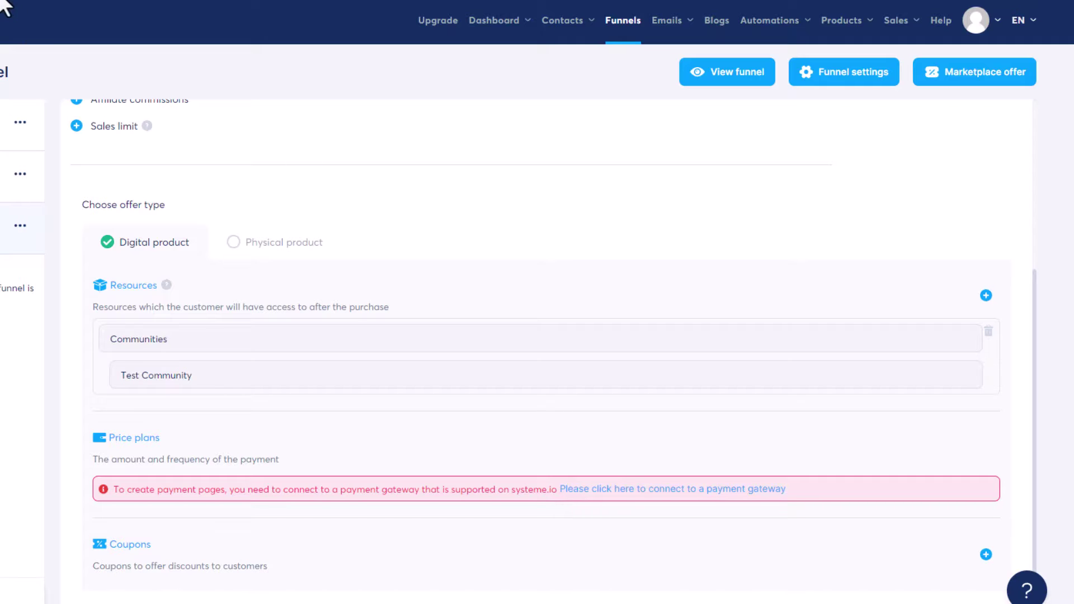
pyautogui.scroll(5, 845, 125)
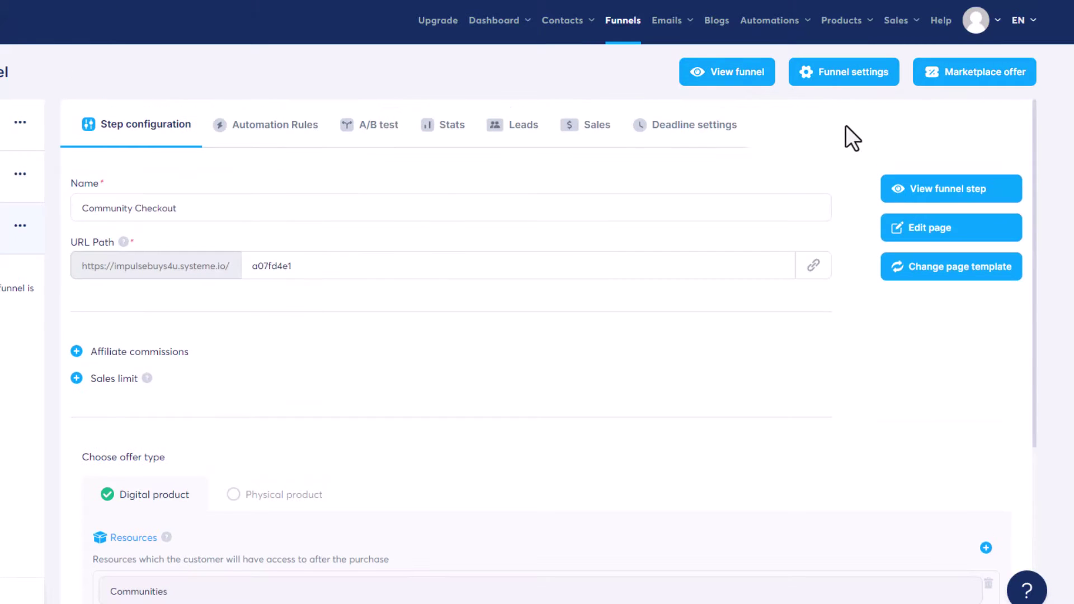
pyautogui.scroll(-5, 436, 391)
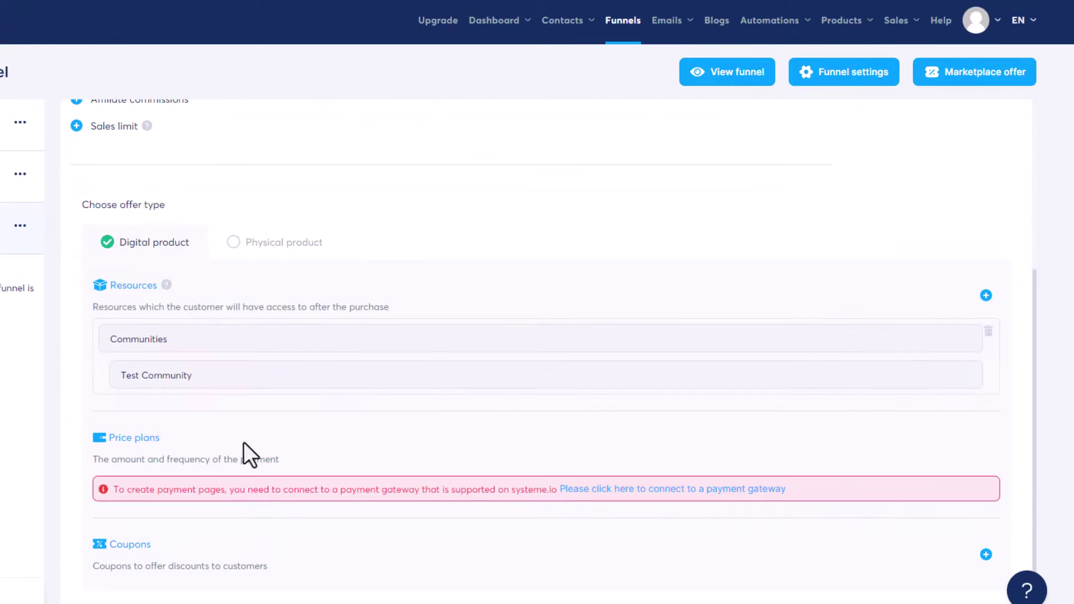
pyautogui.scroll(5, 592, 220)
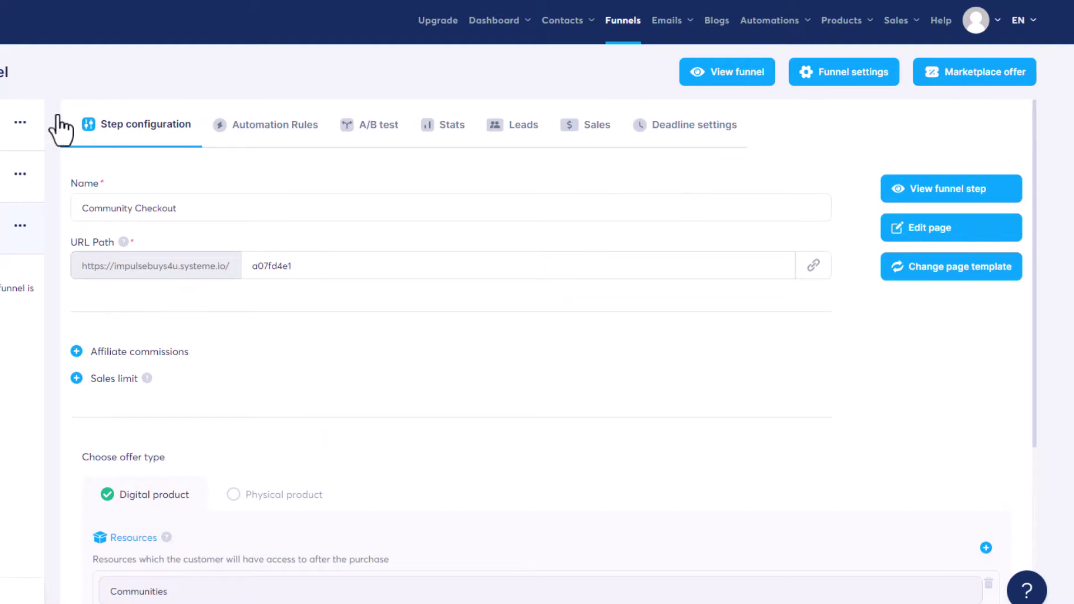
# Reopen the Squeeze page in the editor and bring its $29/m Impulse Buys 4 U - Hangout price card into view.
pyautogui.click(34, 119)
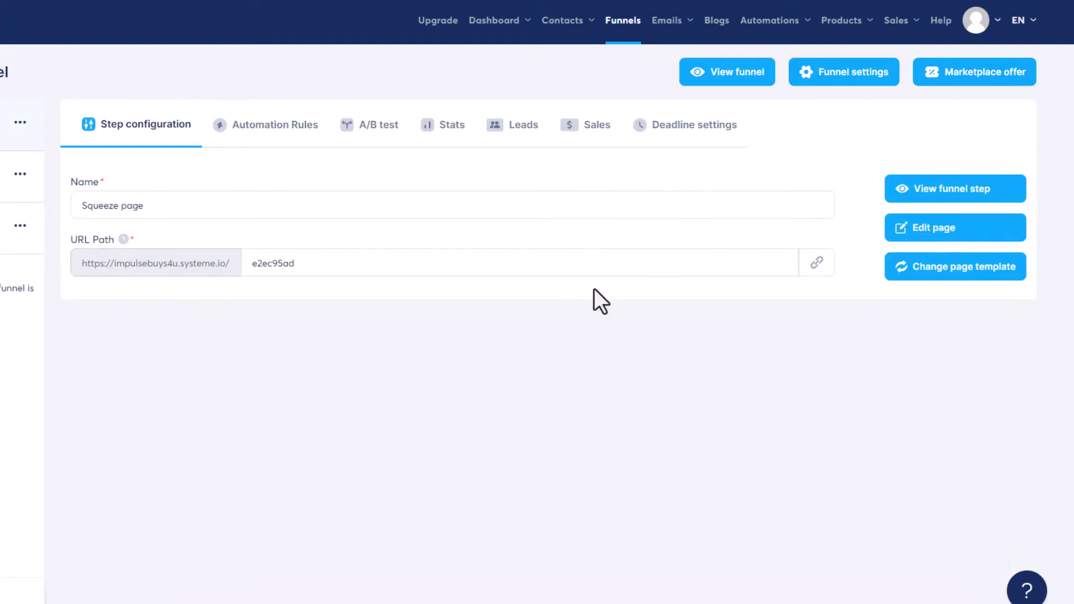
pyautogui.click(958, 229)
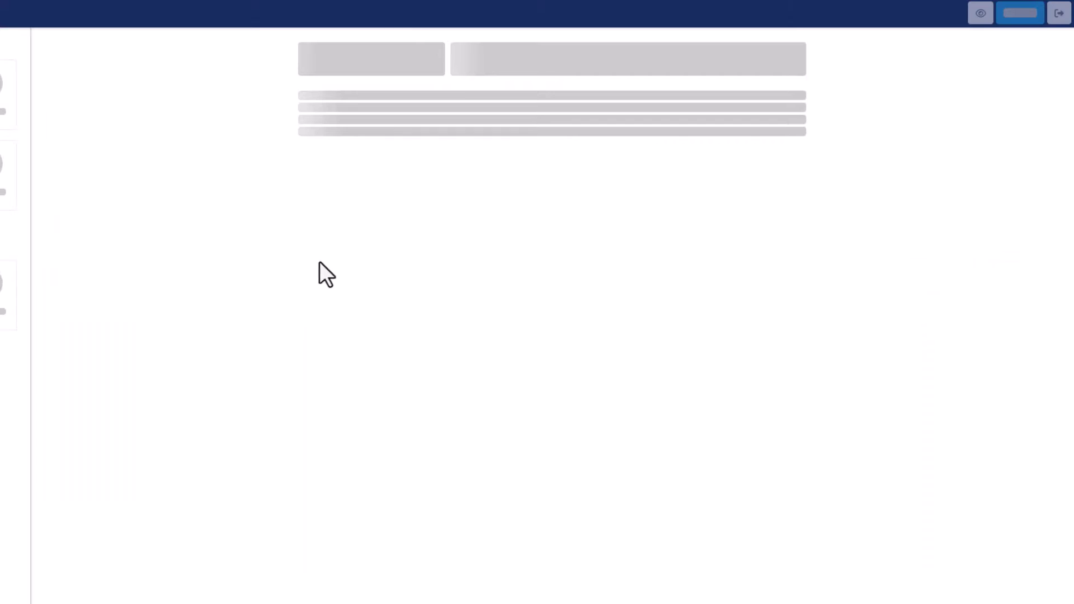
pyautogui.scroll(-18, 314, 305)
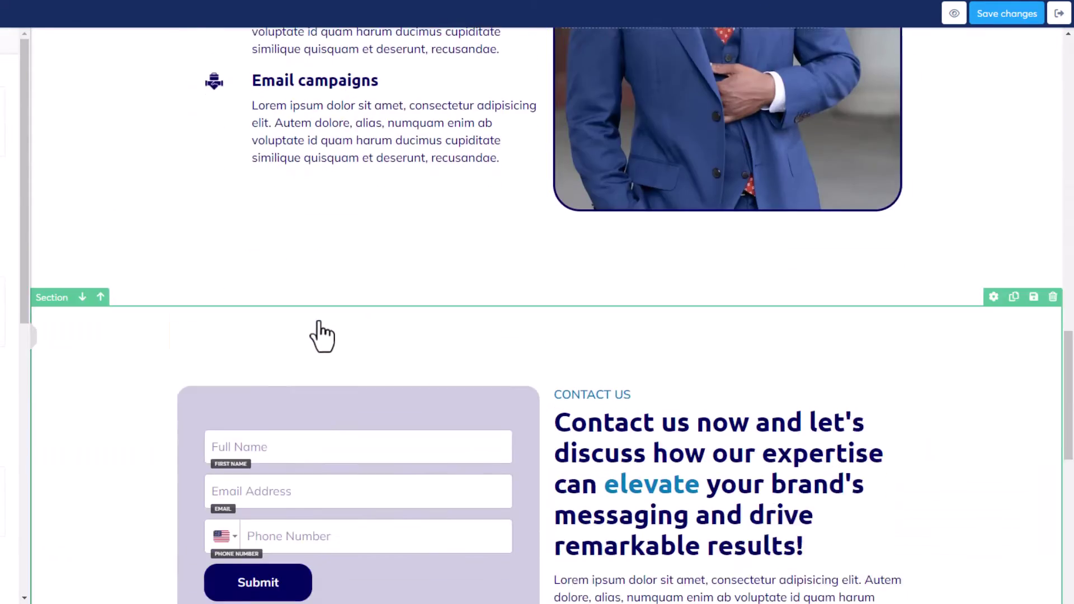
pyautogui.scroll(-13, 317, 335)
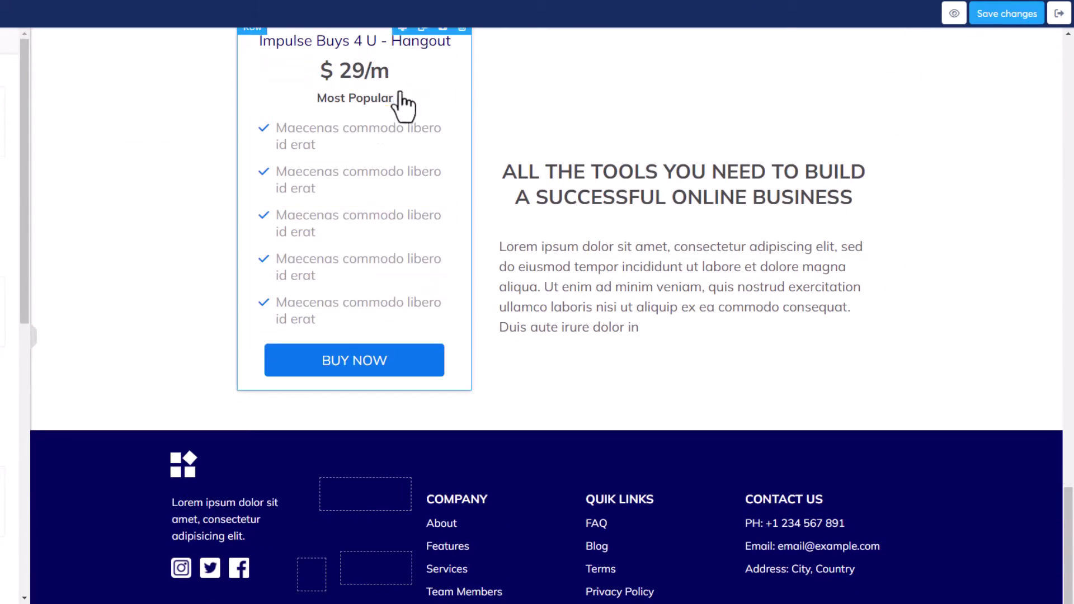